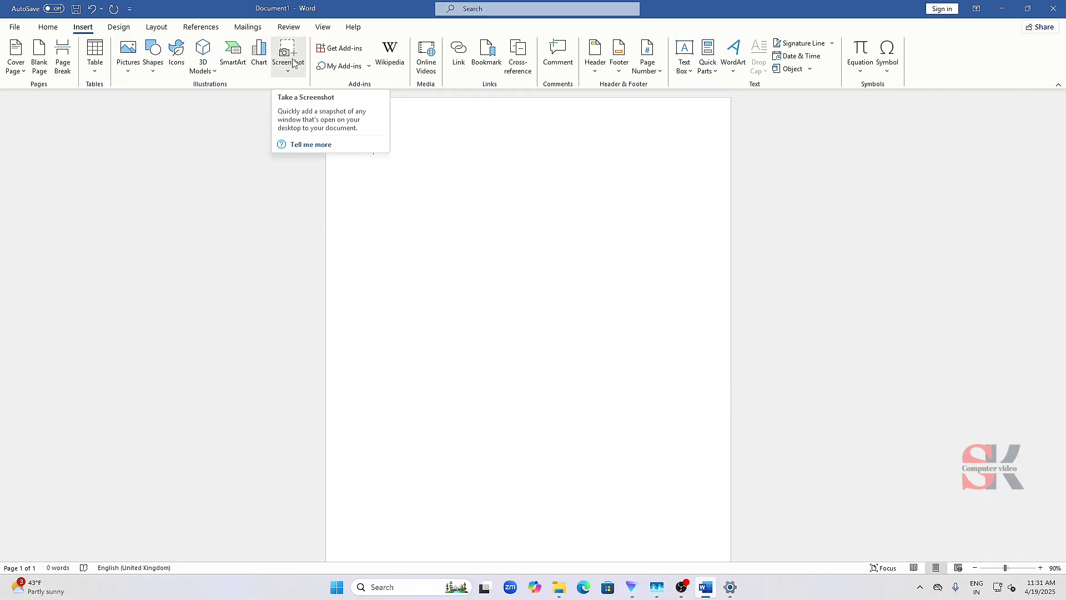
# - Open the chart insertion dialog and preview the Pie, Bar, Area, Stock, Histogram, Waterfall and Combo chart types
pyautogui.click(258, 61)
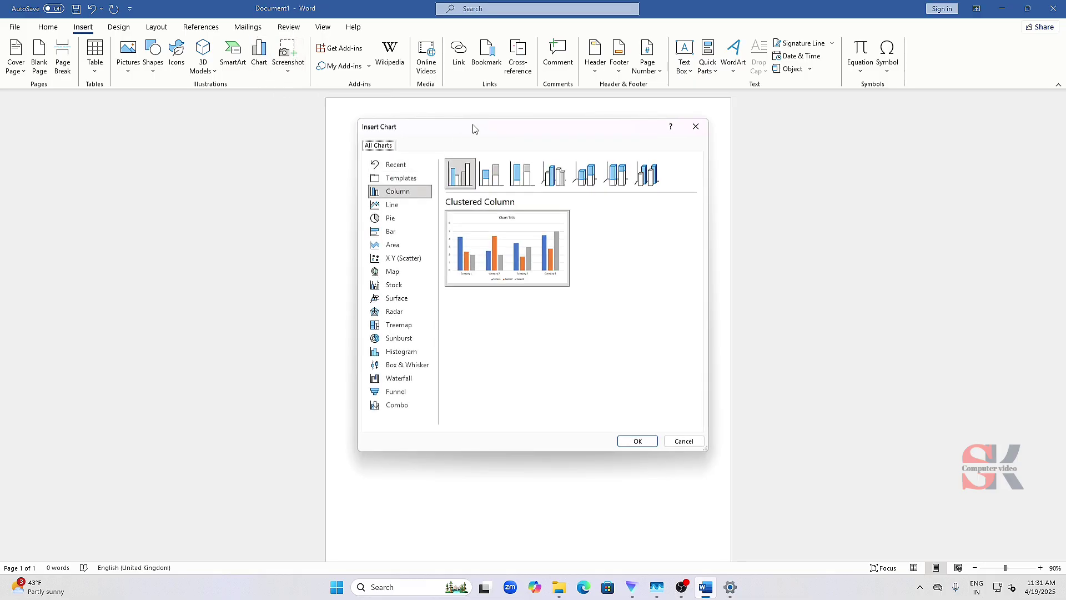
pyautogui.moveTo(480, 129)
pyautogui.mouseDown()
pyautogui.moveTo(452, 131)
pyautogui.moveTo(466, 150)
pyautogui.moveTo(479, 138)
pyautogui.moveTo(460, 130)
pyautogui.moveTo(471, 126)
pyautogui.moveTo(462, 136)
pyautogui.mouseUp()
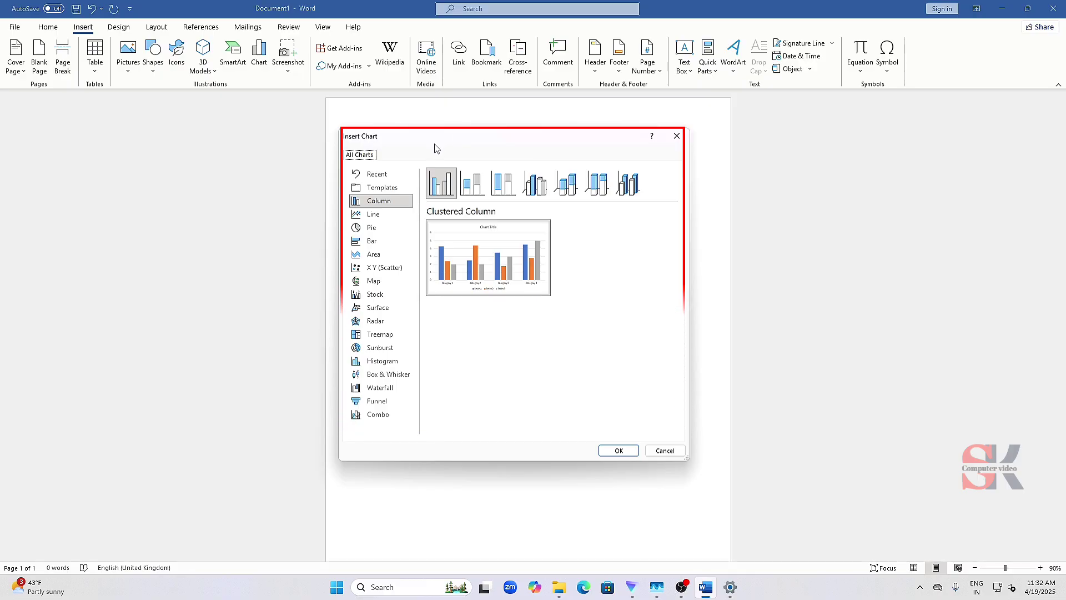
pyautogui.click(387, 229)
pyautogui.click(388, 242)
pyautogui.click(389, 254)
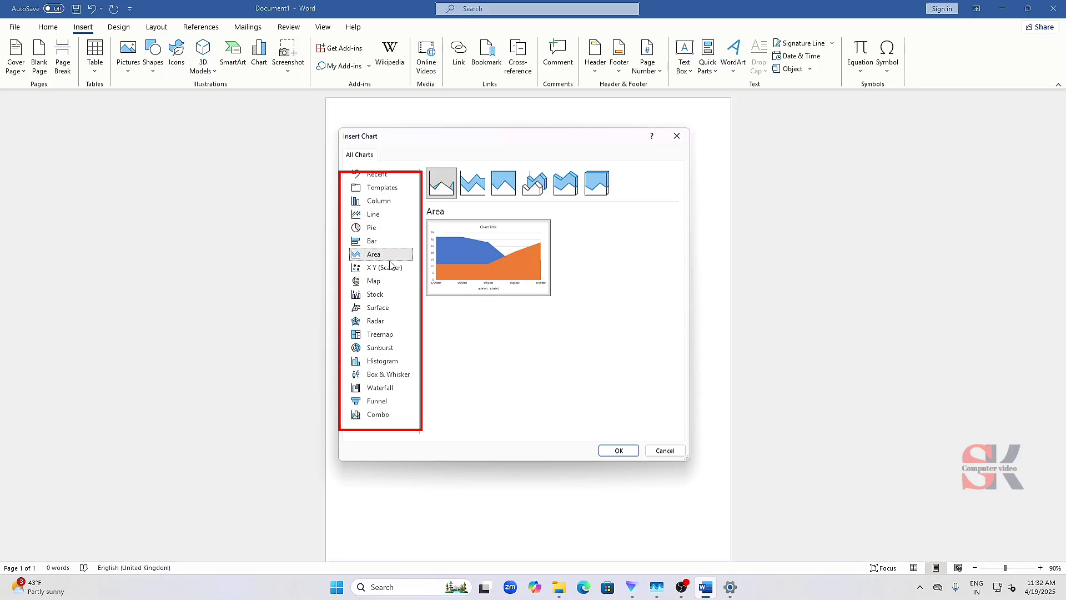
pyautogui.click(391, 299)
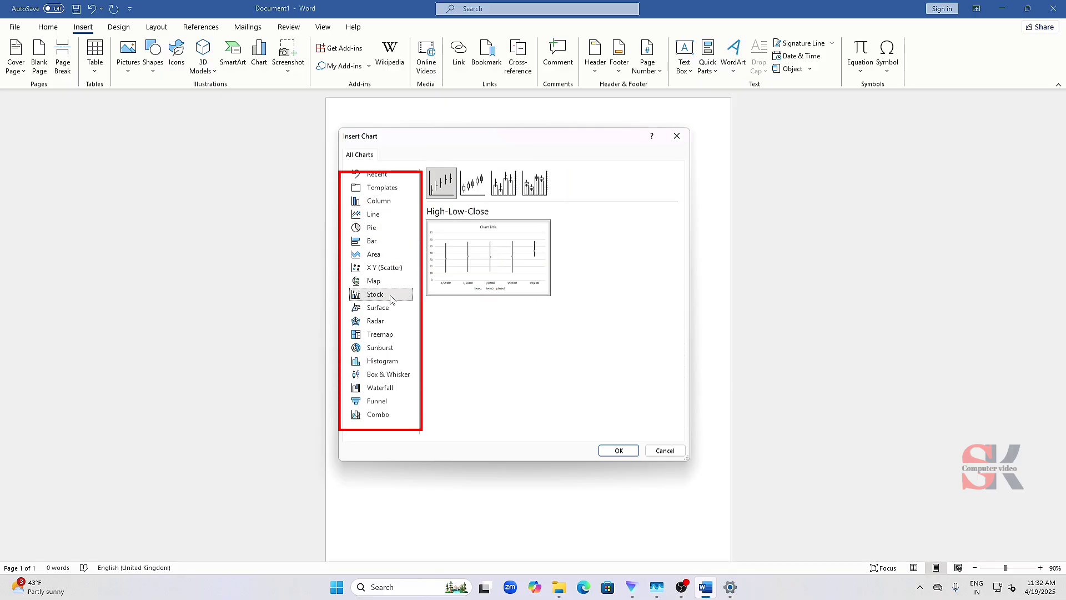
pyautogui.click(379, 362)
pyautogui.click(381, 388)
pyautogui.click(381, 413)
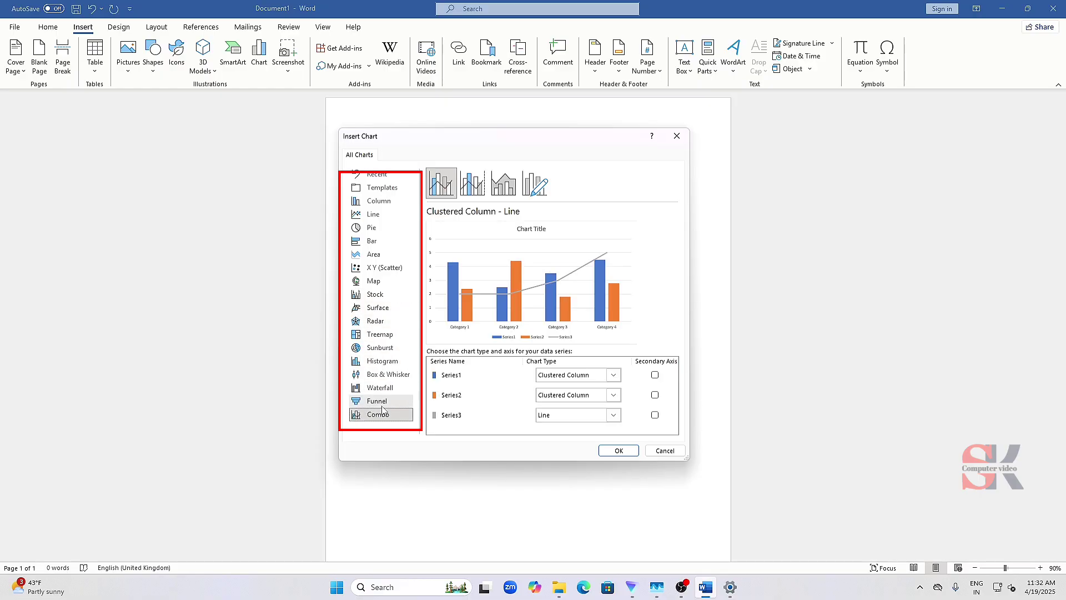
# - Preview the Column chart variants, including stacked, 100% stacked and the 3-D versions
pyautogui.click(390, 203)
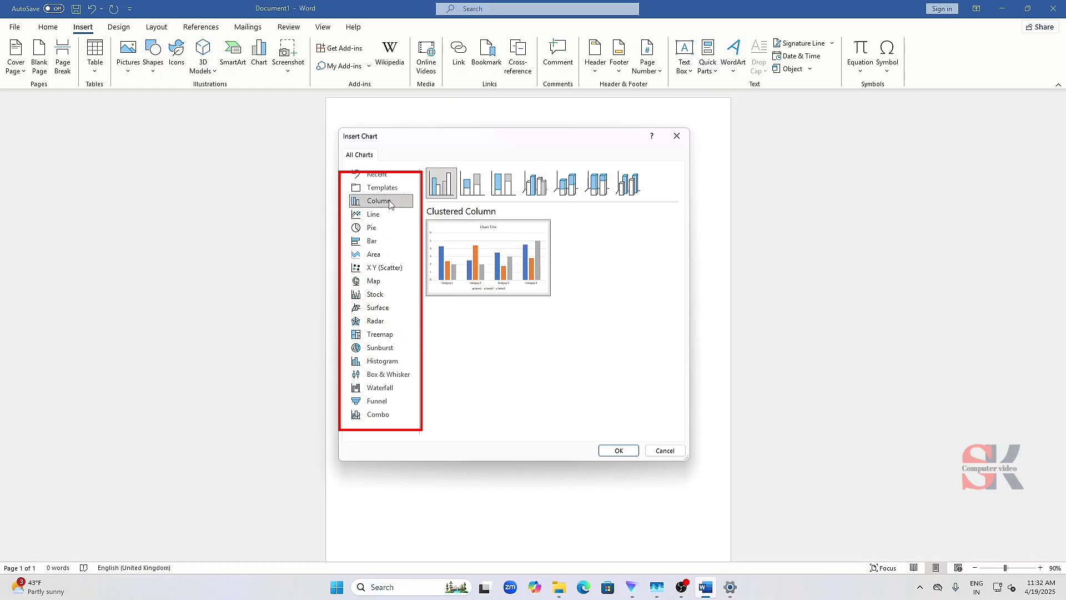
pyautogui.click(474, 189)
pyautogui.click(504, 186)
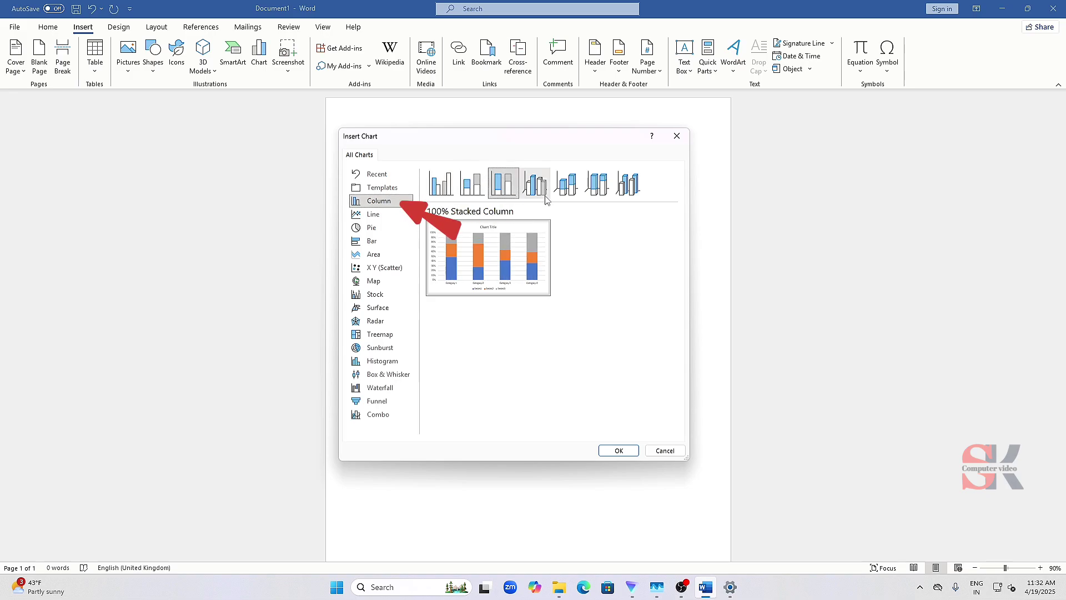
pyautogui.click(539, 189)
pyautogui.click(566, 186)
pyautogui.click(628, 186)
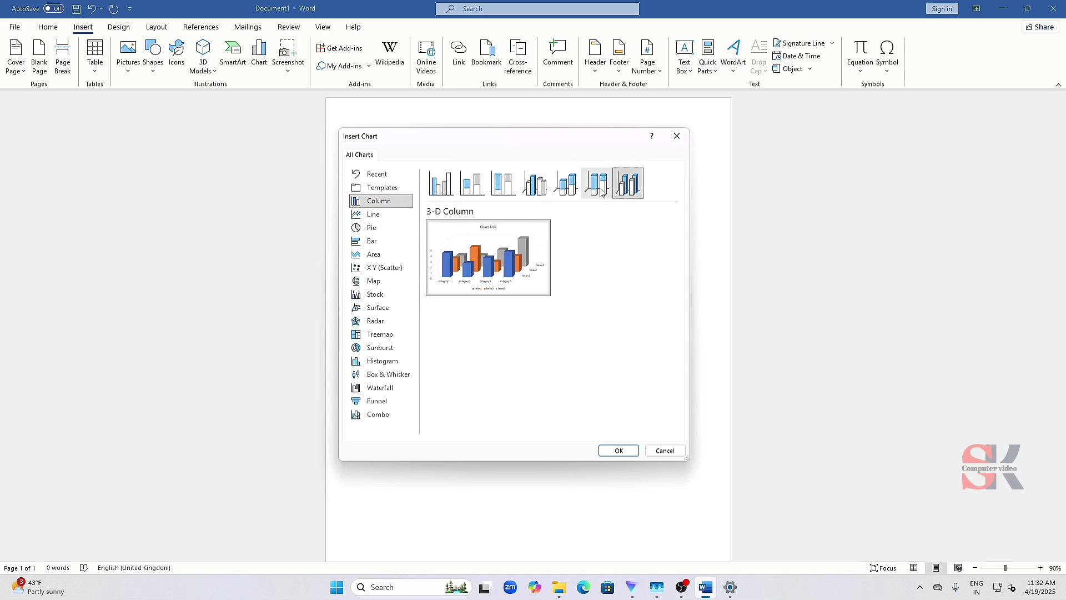
pyautogui.click(600, 188)
# - Insert a Clustered Column chart and move its data sheet window clear below the chart
pyautogui.click(441, 184)
pyautogui.moveTo(476, 266)
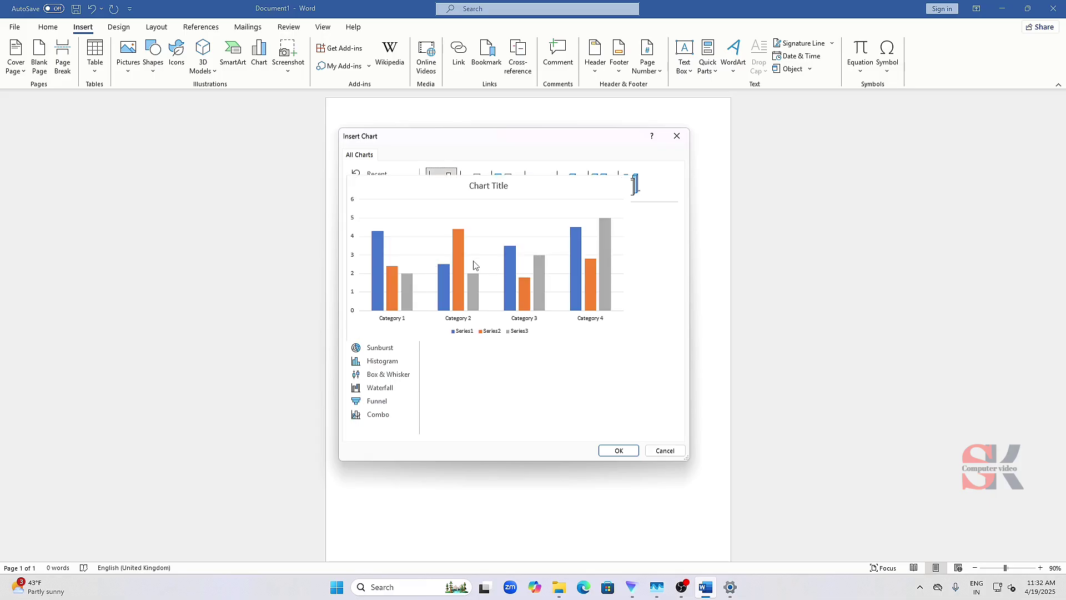
pyautogui.click(628, 456)
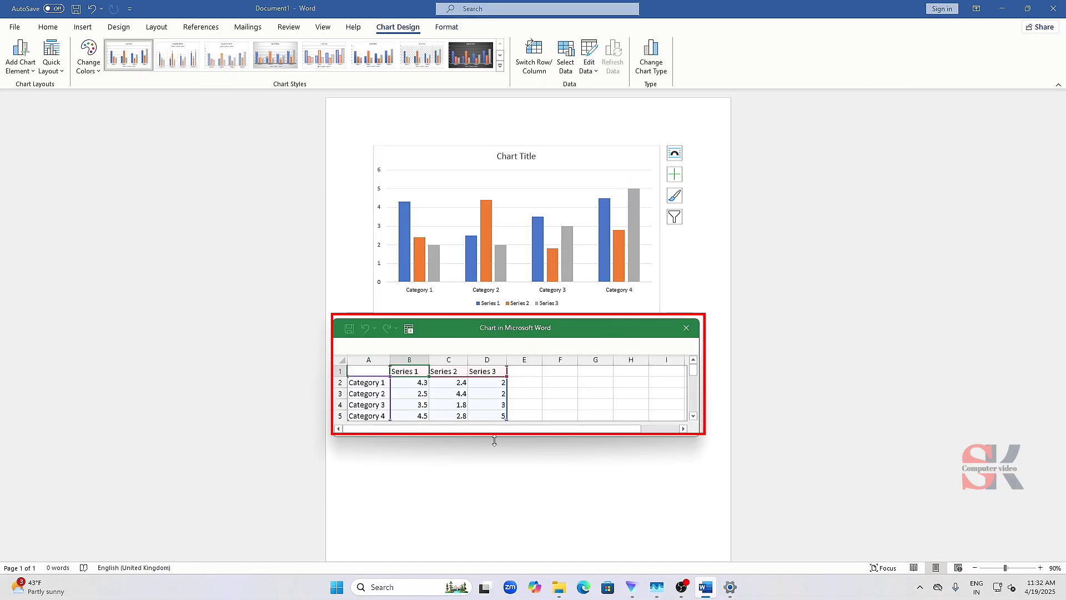
pyautogui.moveTo(530, 328); pyautogui.dragTo(535, 355)
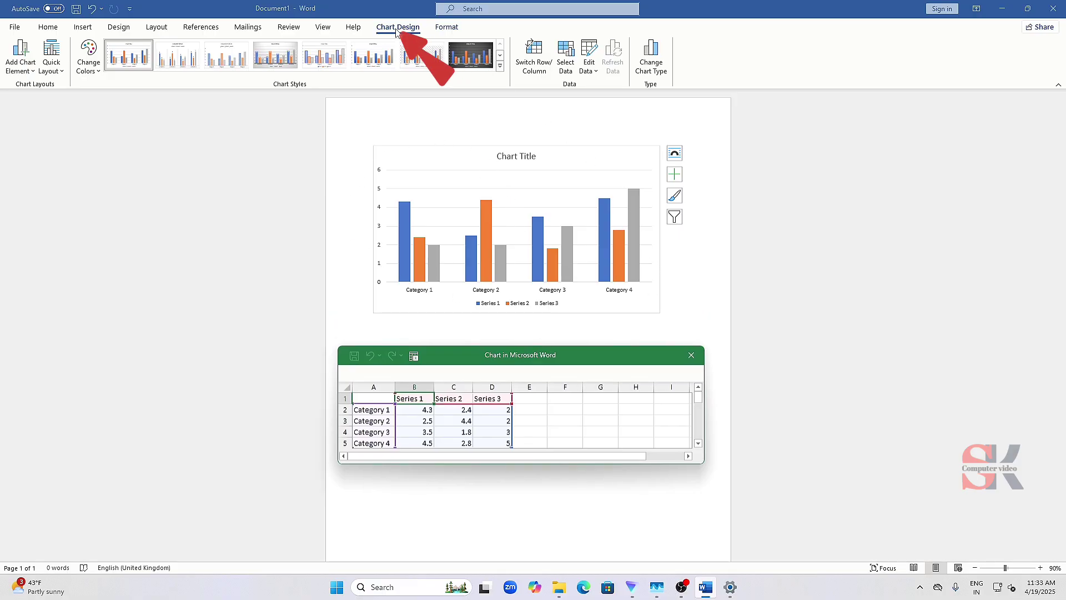
pyautogui.click(82, 27)
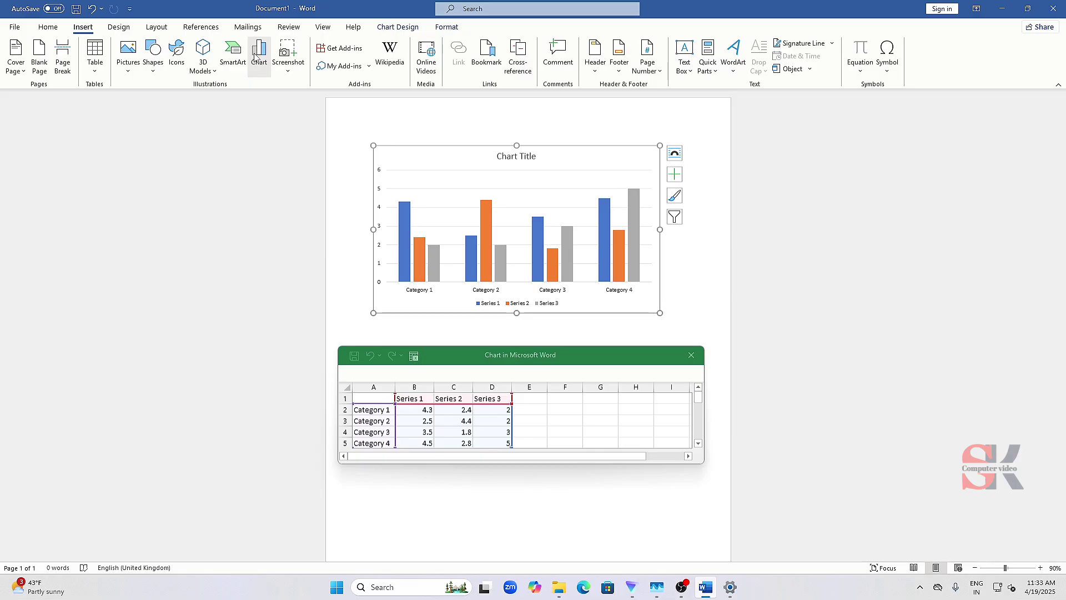
pyautogui.click(405, 24)
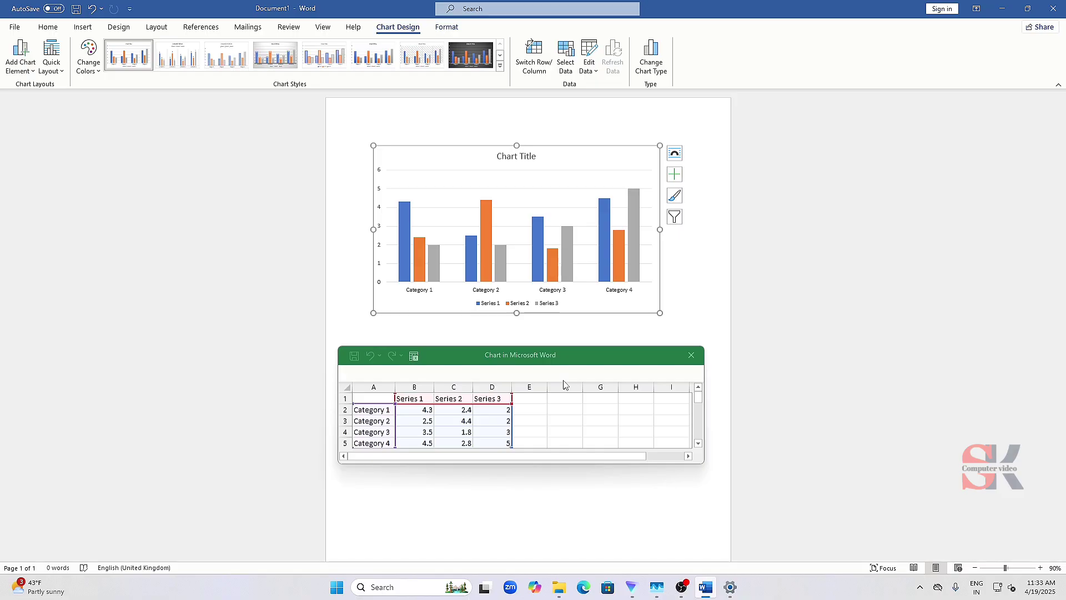
# - Maximize the chart's data sheet window, restore its size and place it directly beneath the chart
pyautogui.doubleClick(535, 356)
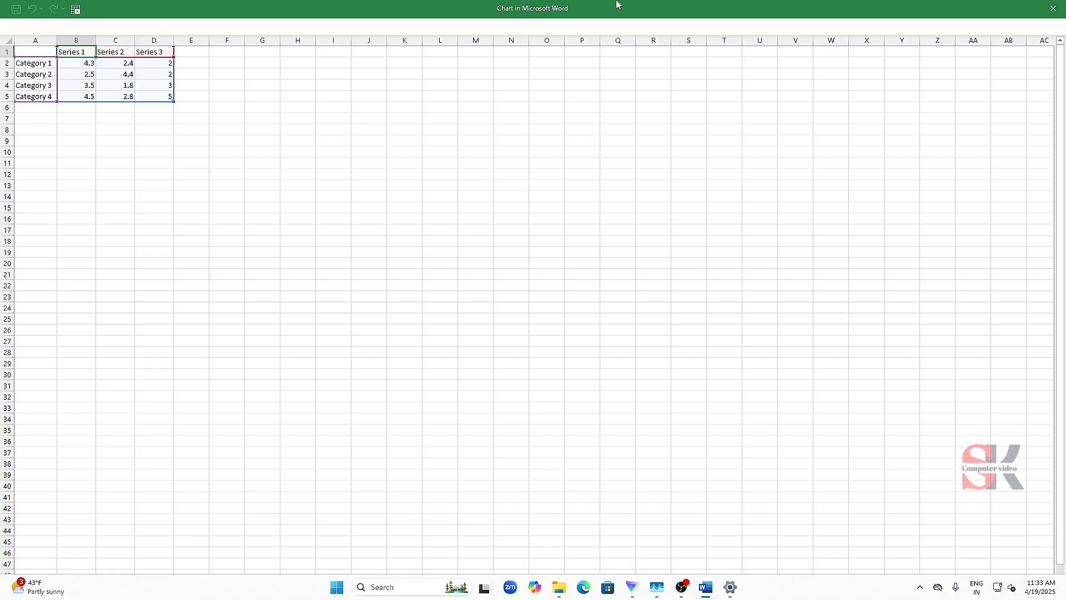
pyautogui.moveTo(618, 5); pyautogui.dragTo(511, 208)
pyautogui.doubleClick(511, 205)
pyautogui.moveTo(575, 19); pyautogui.dragTo(541, 336)
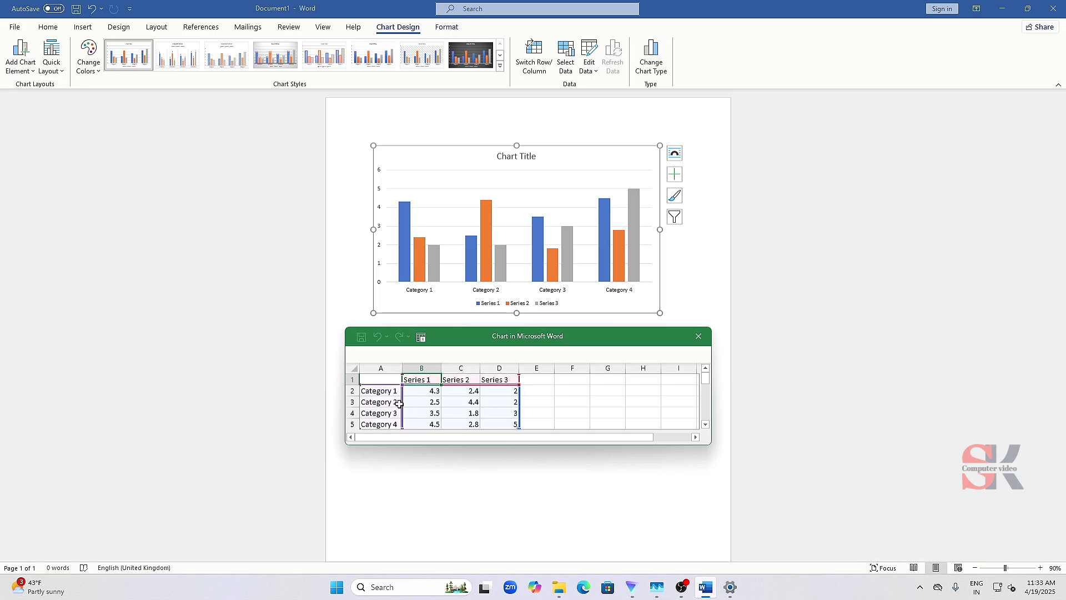
# - Try pasting the copied vivo, mi and iphone data over cells A1:D5 of the data sheet, and undo the paste
pyautogui.click(379, 390)
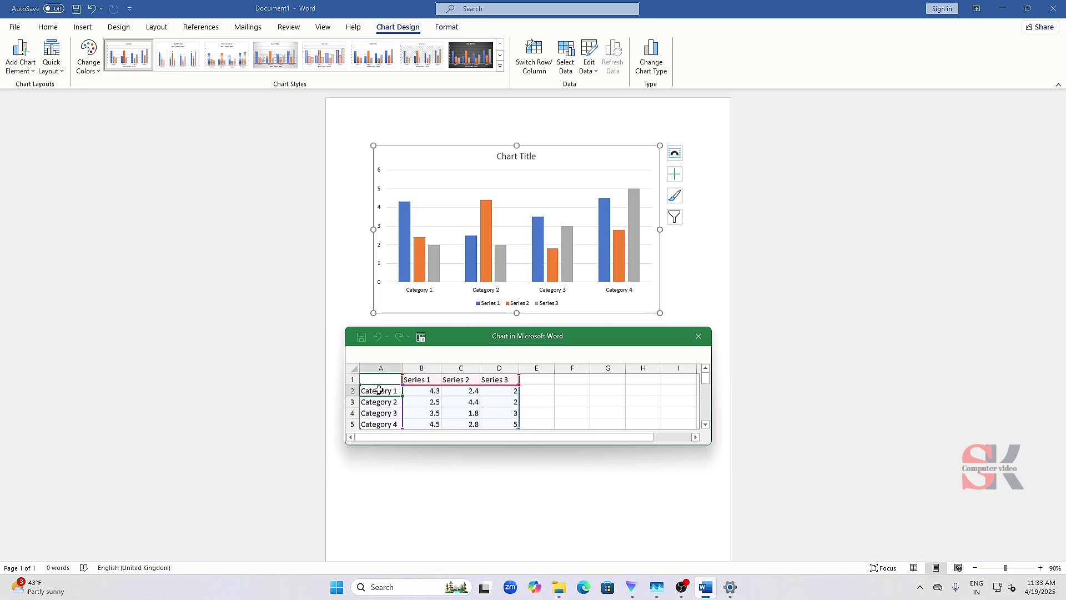
pyautogui.moveTo(378, 379); pyautogui.dragTo(515, 392)
pyautogui.scroll(1, 514, 391)
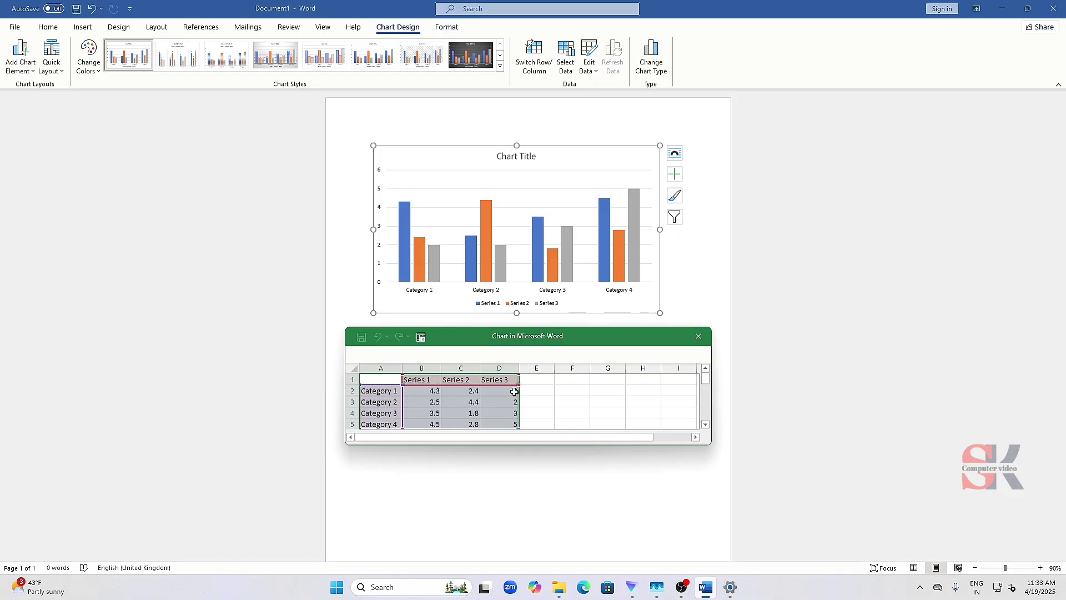
pyautogui.hotkey('ctrl', 'v')
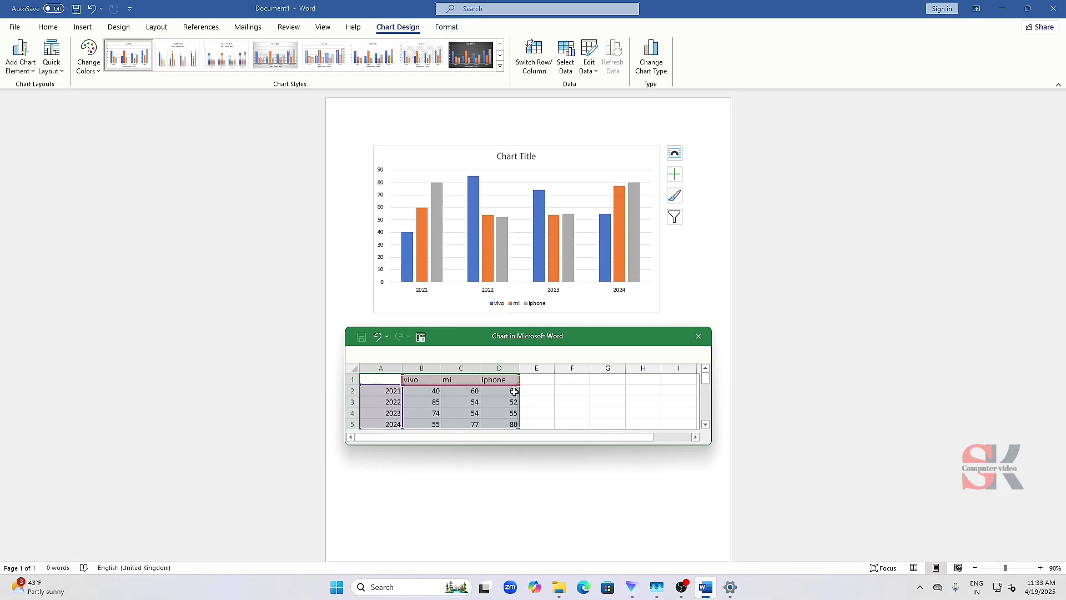
pyautogui.hotkey('ctrl', 'z')
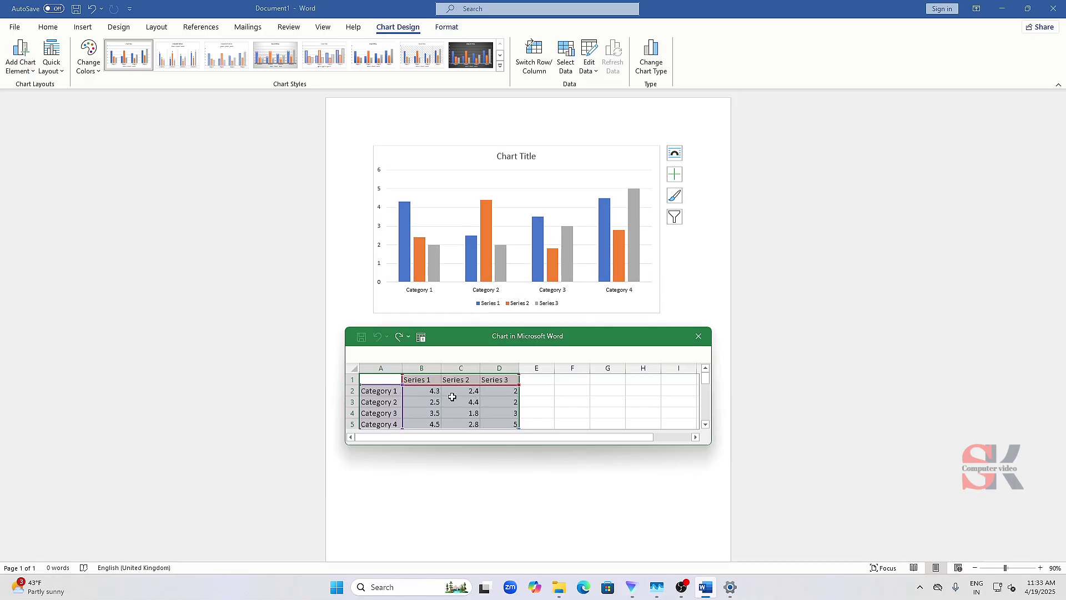
# - Relabel the first two chart categories in cells A2 and A3 as 2021 and 2022
pyautogui.click(392, 391)
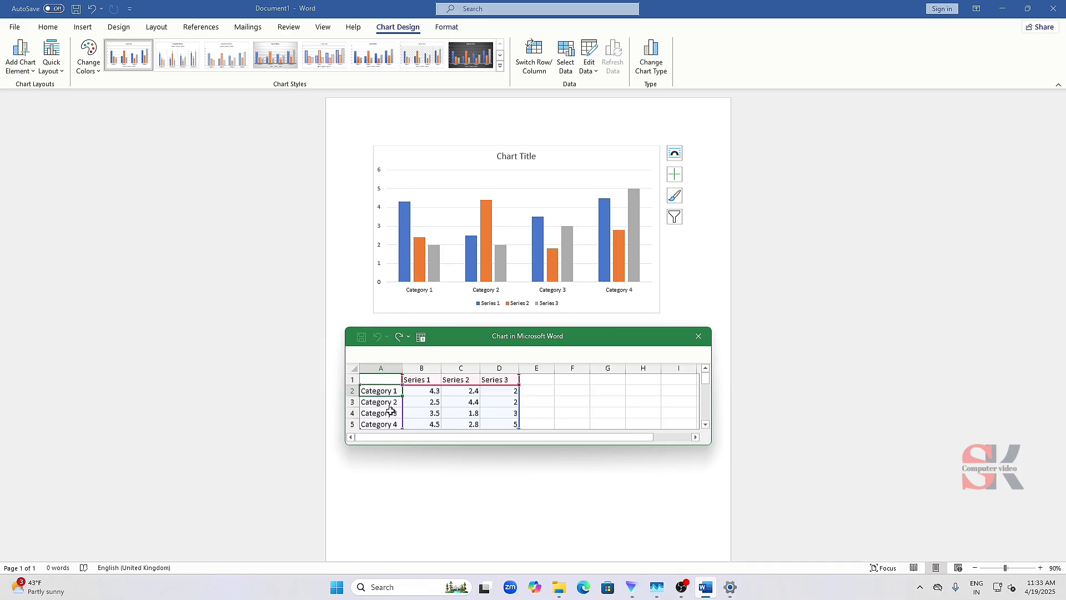
pyautogui.write('2021')
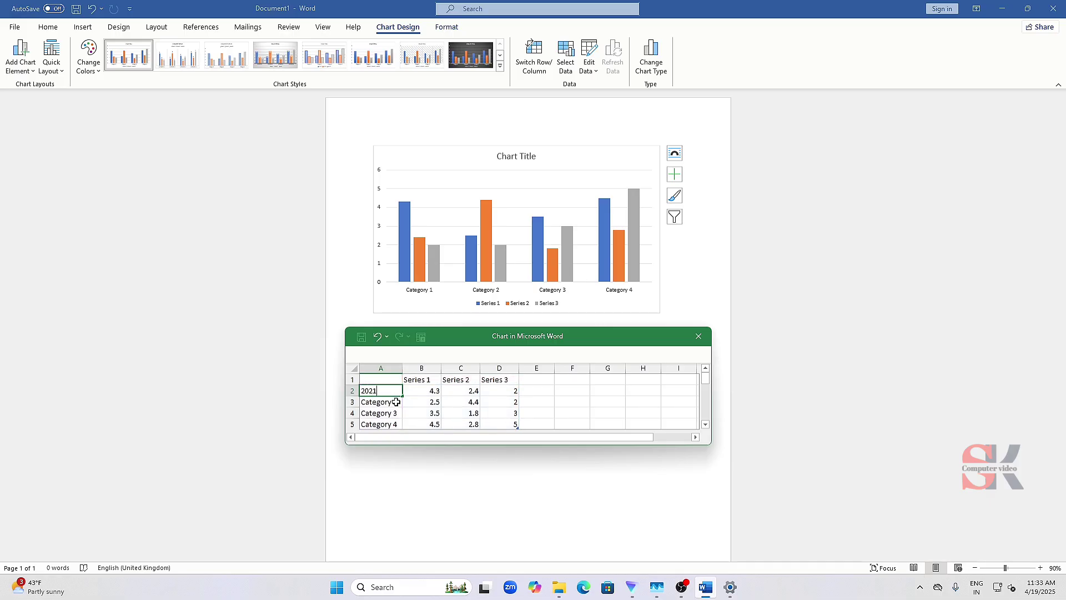
pyautogui.press('Return')
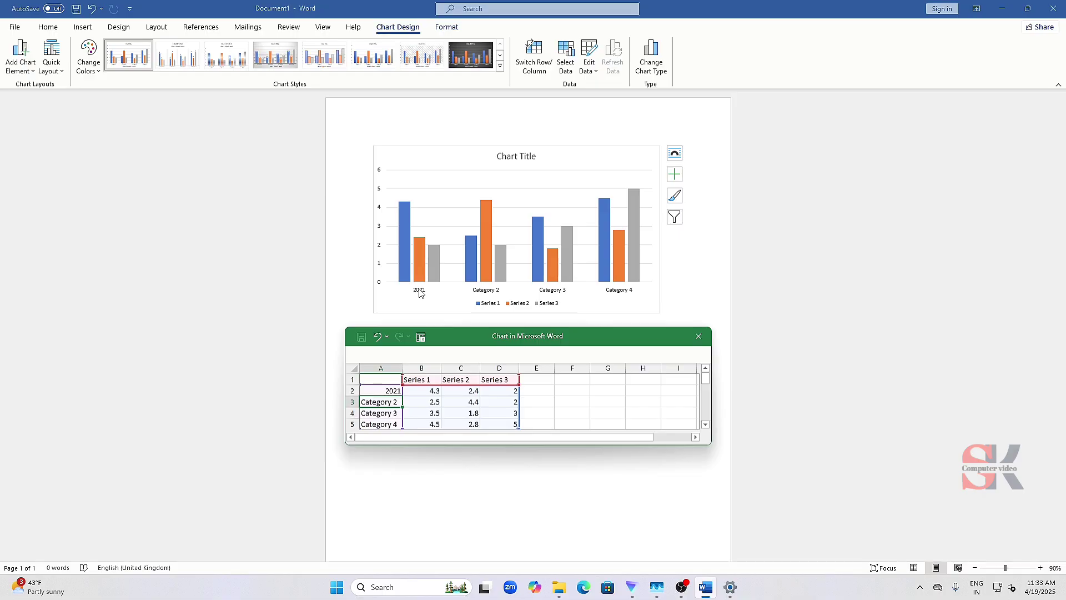
pyautogui.write('2022')
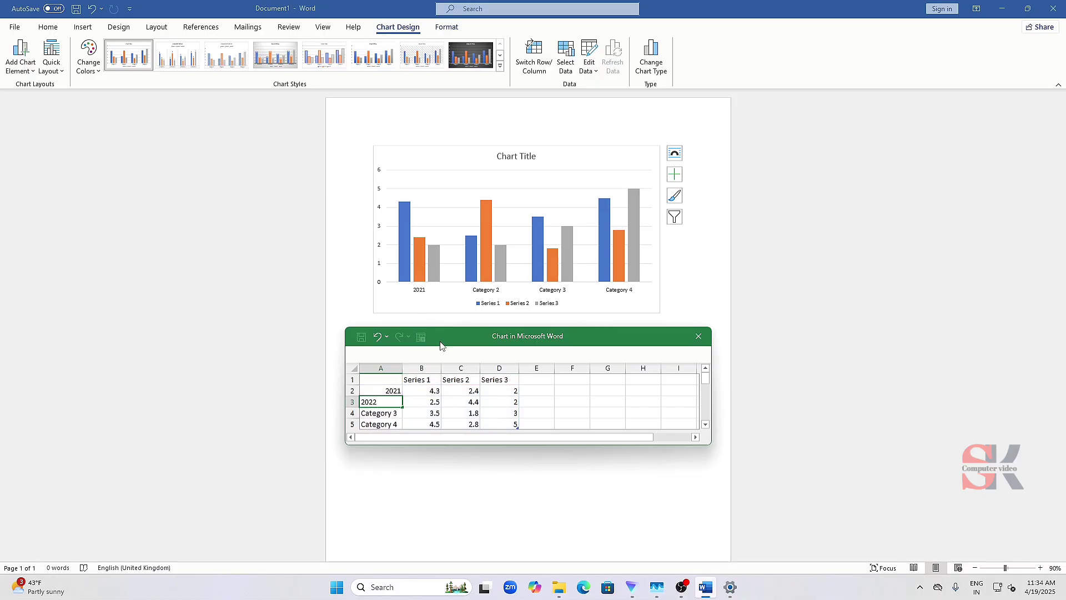
pyautogui.click(424, 424)
# - Replace cells A1:D5 with the copied vivo, mi and iphone figures for 2021 to 2024, and close the data sheet
pyautogui.moveTo(379, 379); pyautogui.dragTo(511, 389)
pyautogui.scroll(1, 511, 389)
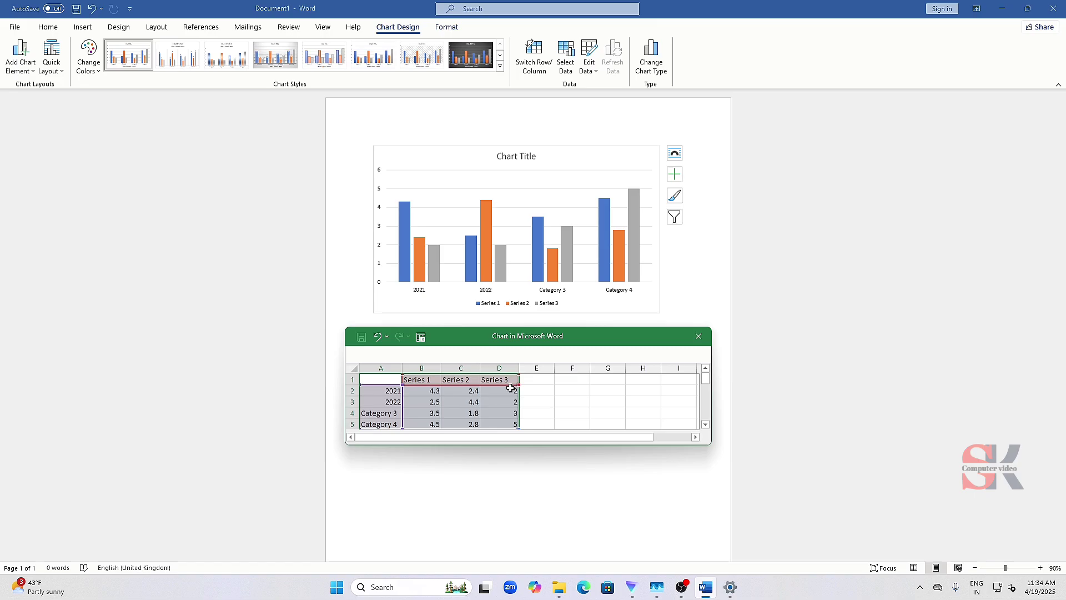
pyautogui.hotkey('ctrl', 'v')
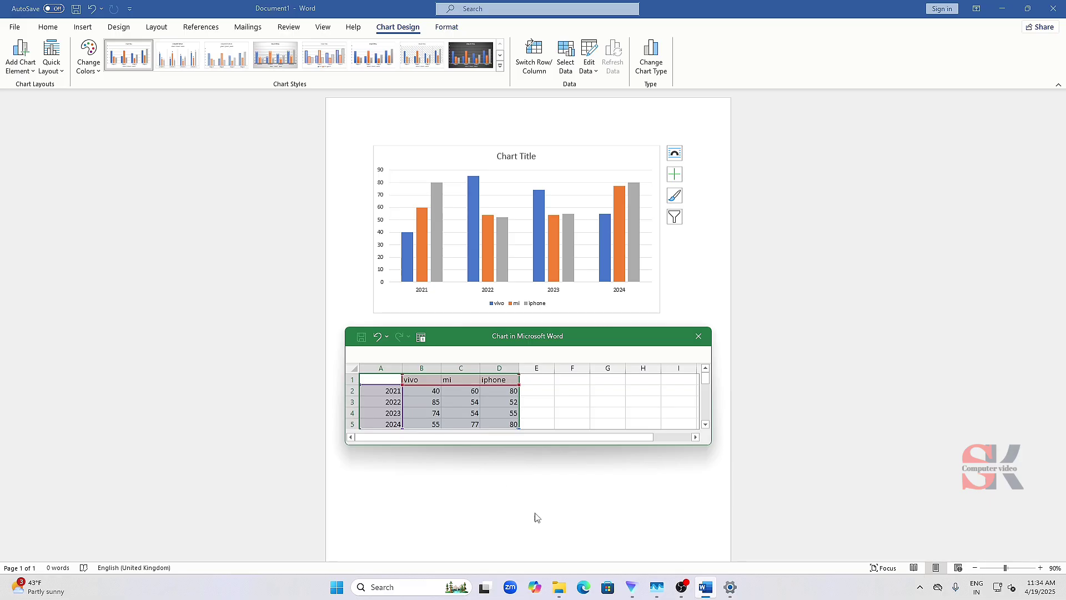
pyautogui.moveTo(537, 444); pyautogui.dragTo(538, 476)
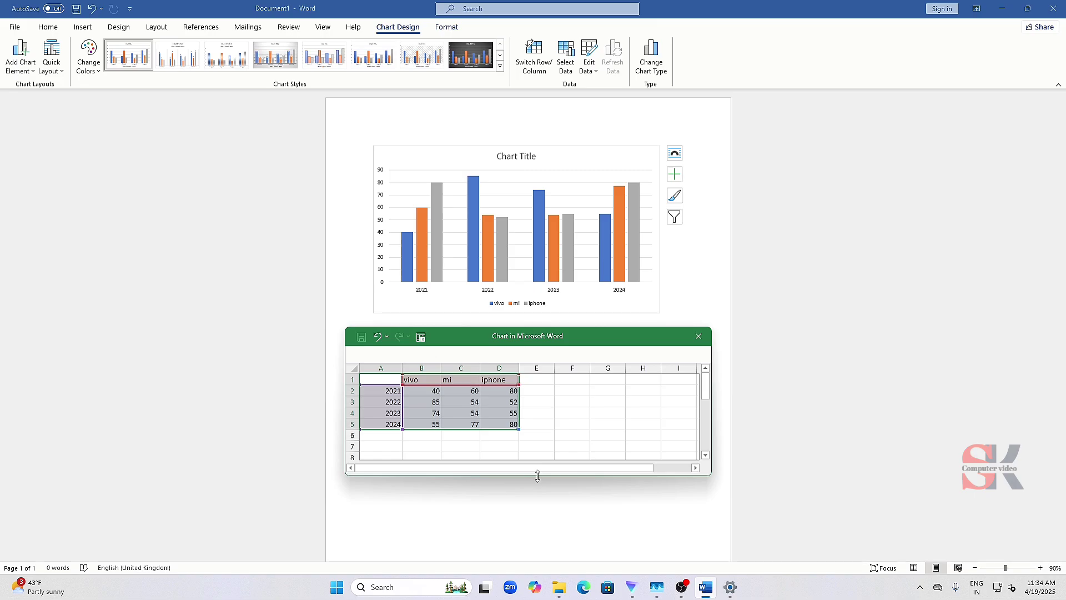
pyautogui.click(707, 337)
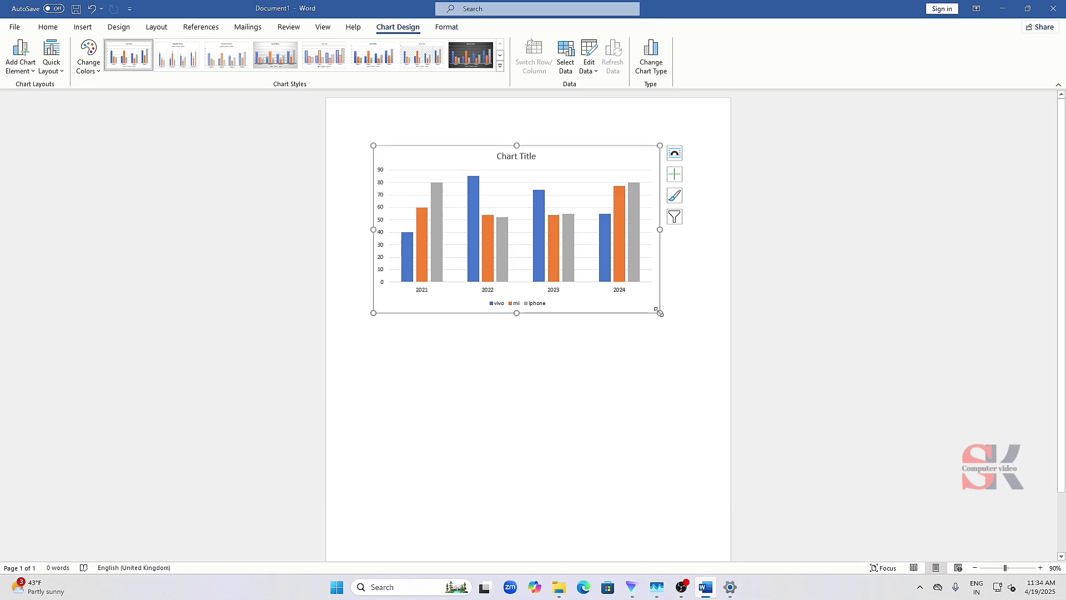
# - Resize the chart proportionally, first enlarging it and finally making it slightly smaller than its inserted size
pyautogui.moveTo(660, 313); pyautogui.dragTo(694, 335)
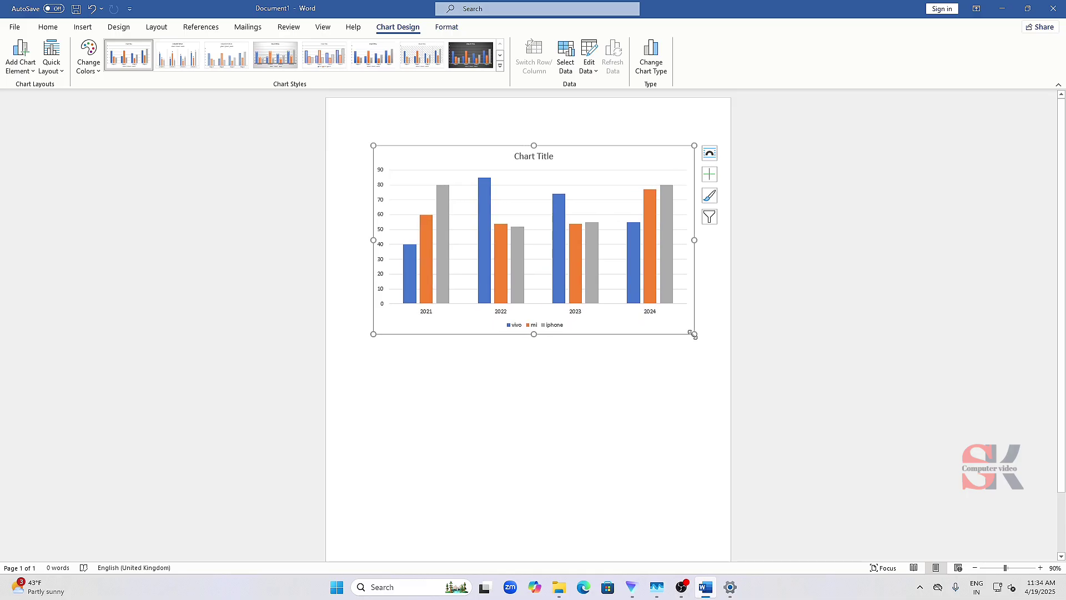
pyautogui.keyDown('ctrl'); pyautogui.scroll(5, 617, 279); pyautogui.keyUp('ctrl')
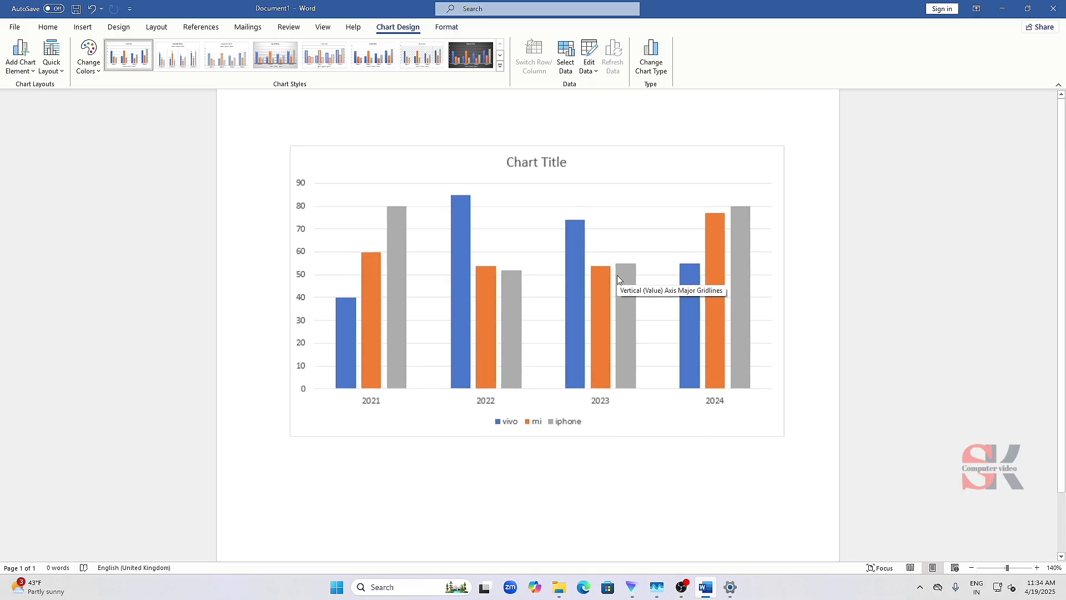
pyautogui.keyDown('ctrl'); pyautogui.scroll(1, 617, 276); pyautogui.keyUp('ctrl')
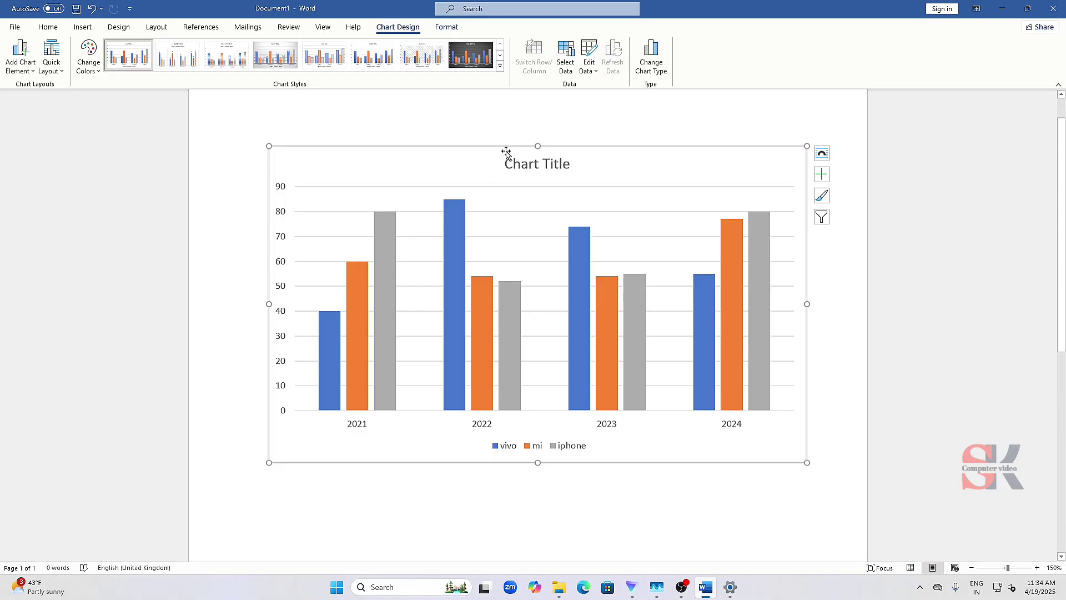
pyautogui.moveTo(508, 146); pyautogui.dragTo(581, 148)
pyautogui.moveTo(808, 464); pyautogui.dragTo(721, 405)
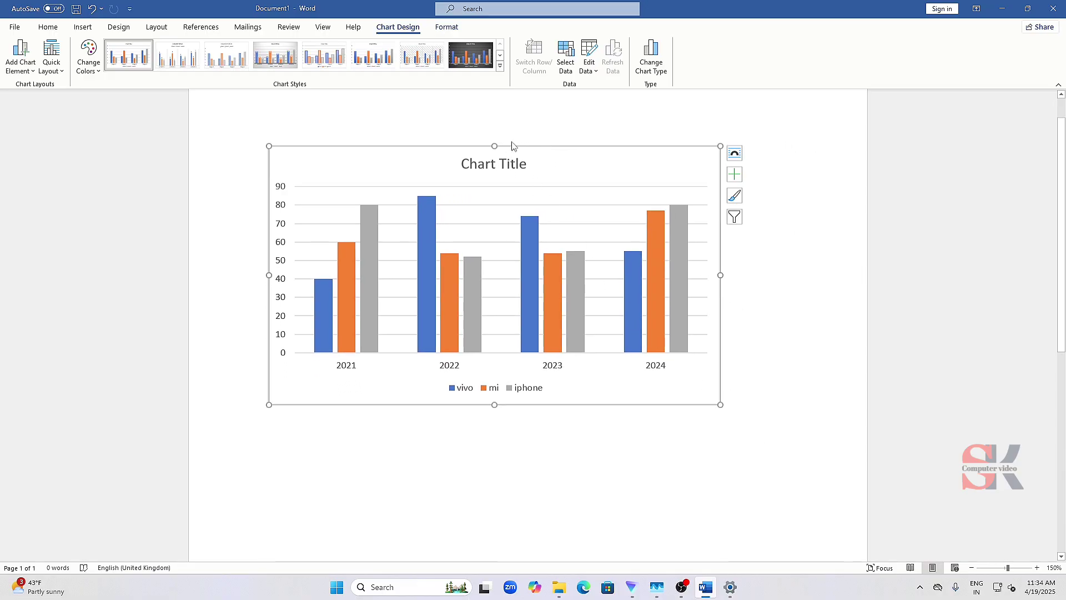
# - Set the chart's text wrapping to Square and move the chart slightly down and to the right on the page
pyautogui.moveTo(516, 148); pyautogui.dragTo(530, 149)
pyautogui.click(735, 153)
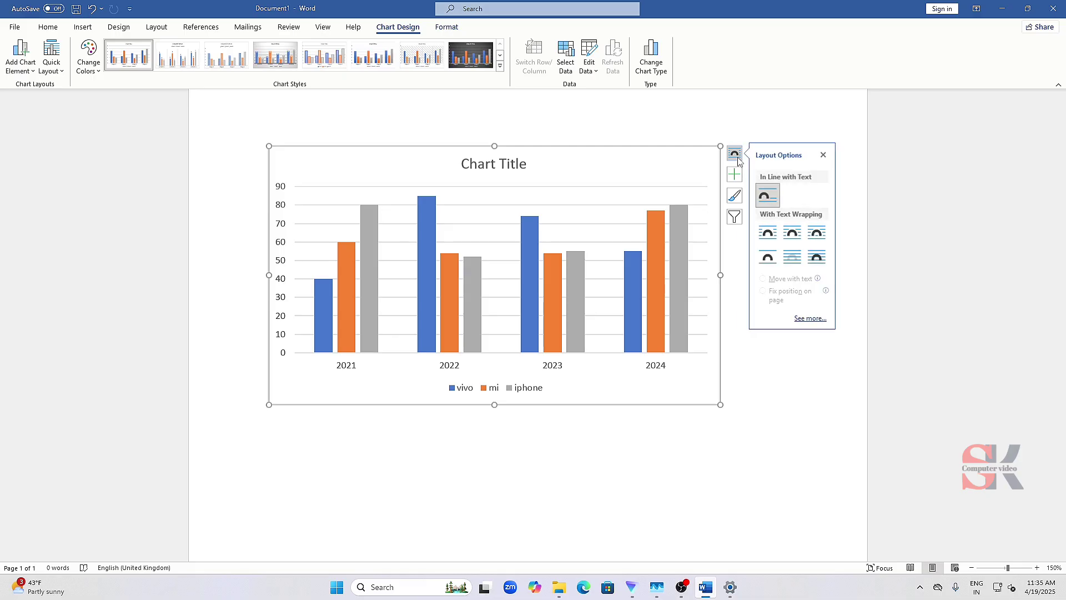
pyautogui.click(771, 243)
pyautogui.moveTo(665, 150); pyautogui.dragTo(701, 190)
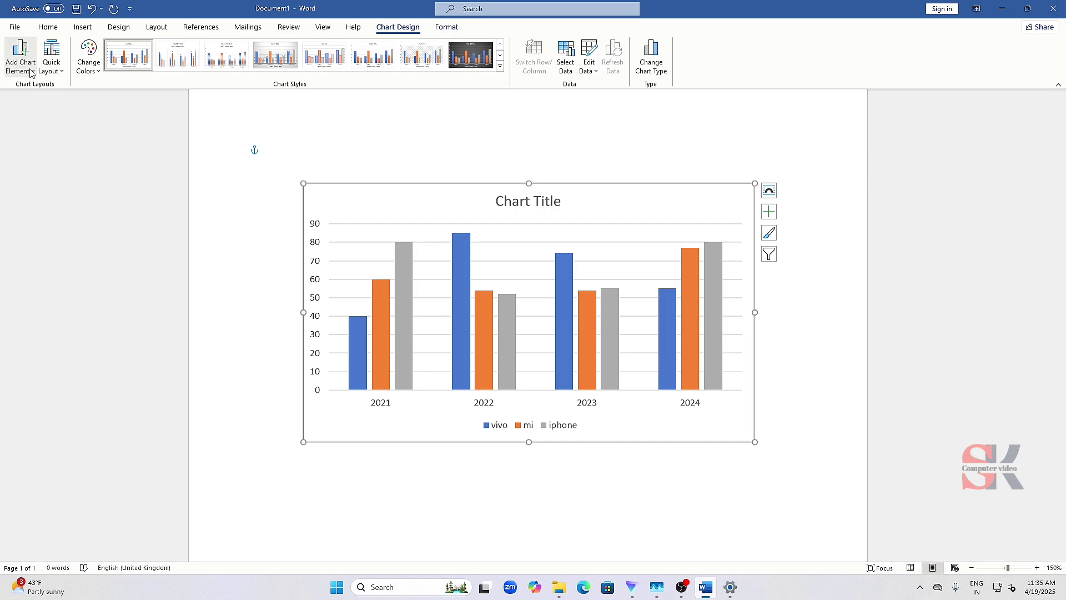
# - Magnify the screen to examine the Chart Layouts commands, and restore the view to 100% with the Magnifier window minimised
pyautogui.press('super+plus')
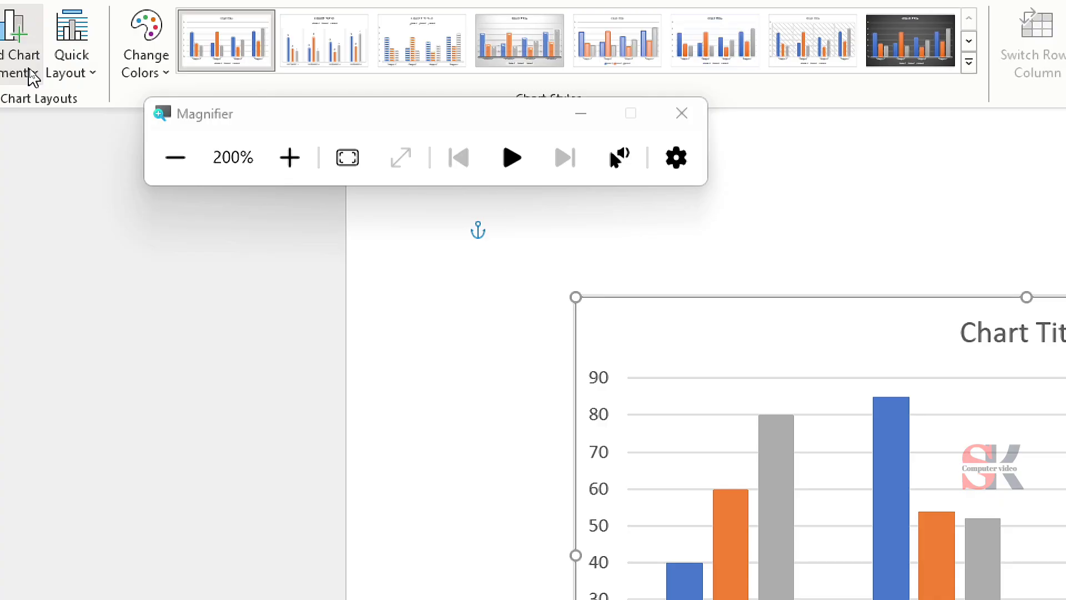
pyautogui.moveTo(514, 107); pyautogui.dragTo(435, 535)
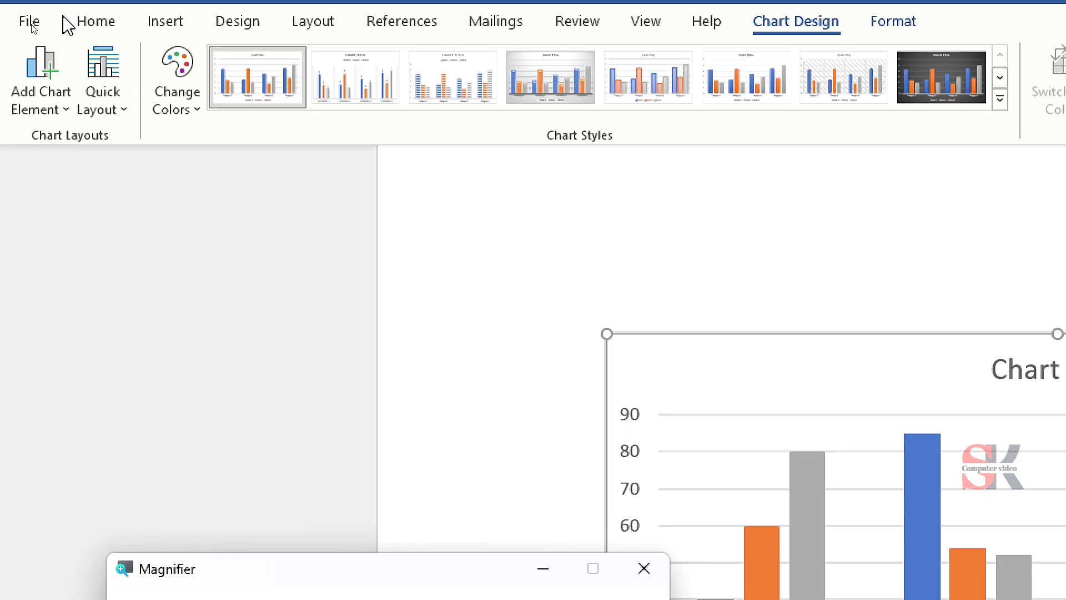
pyautogui.press('super+plus')
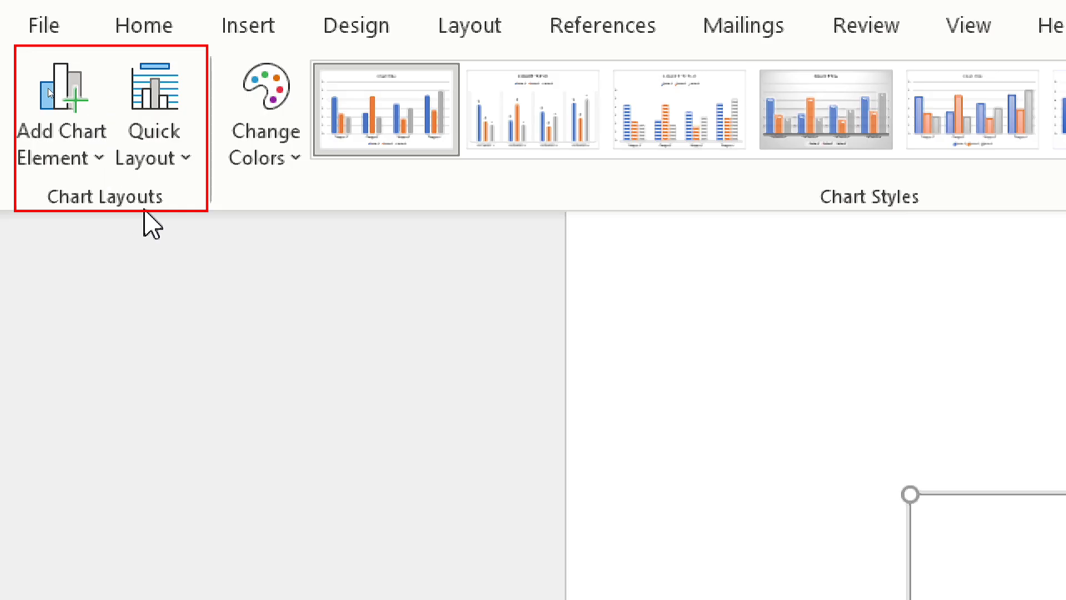
pyautogui.press('super+minus')
pyautogui.press('super+minus')
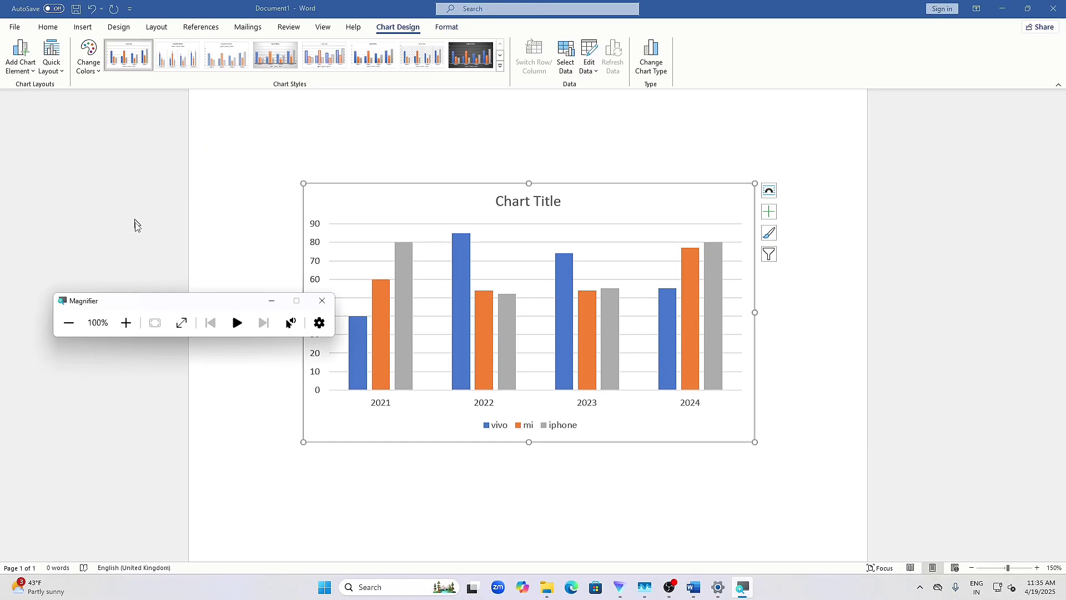
pyautogui.moveTo(191, 306); pyautogui.dragTo(888, 543)
pyautogui.click(962, 538)
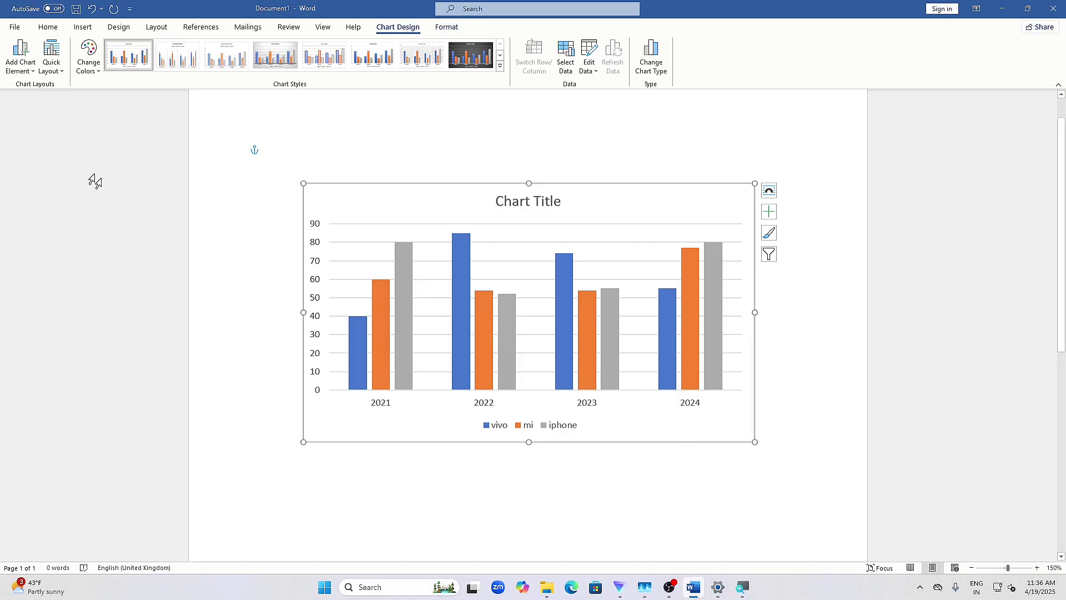
# - Examine the axes, axis titles, chart title and data labels options among the chart elements
pyautogui.click(26, 50)
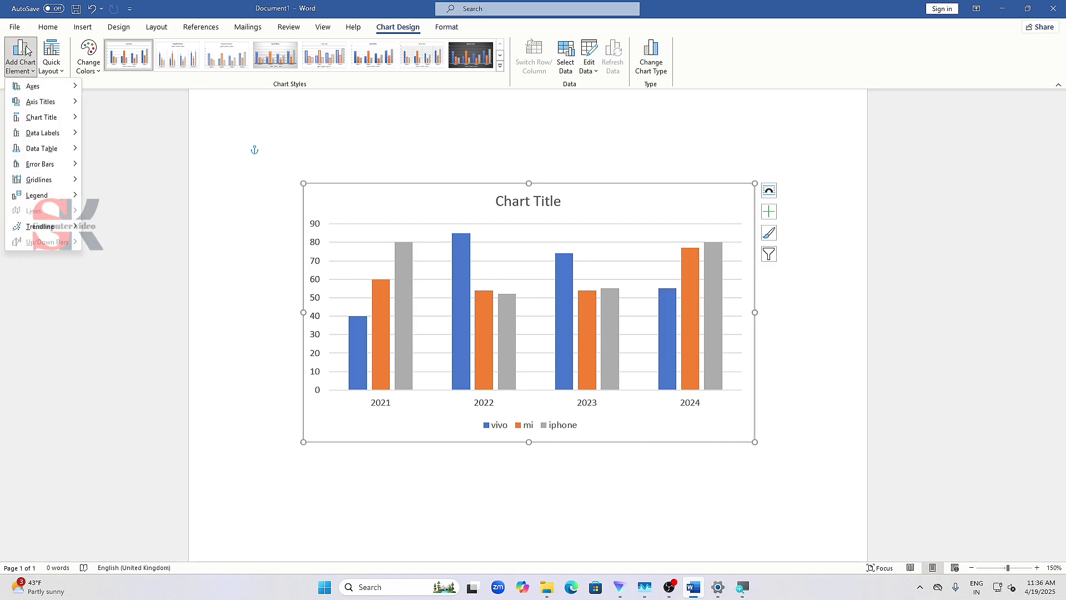
pyautogui.moveTo(34, 85)
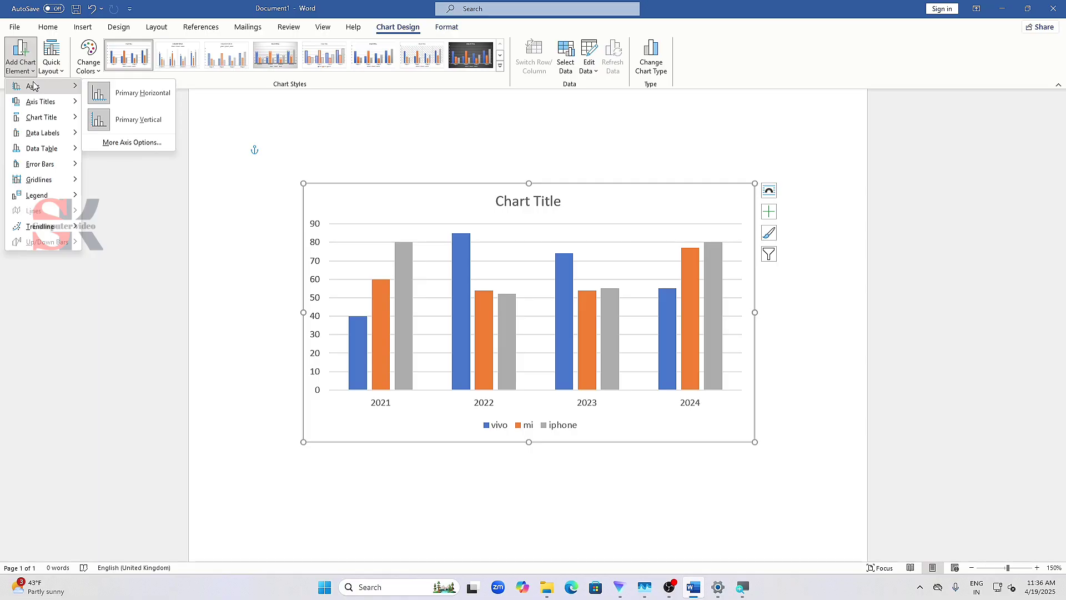
pyautogui.click(421, 121)
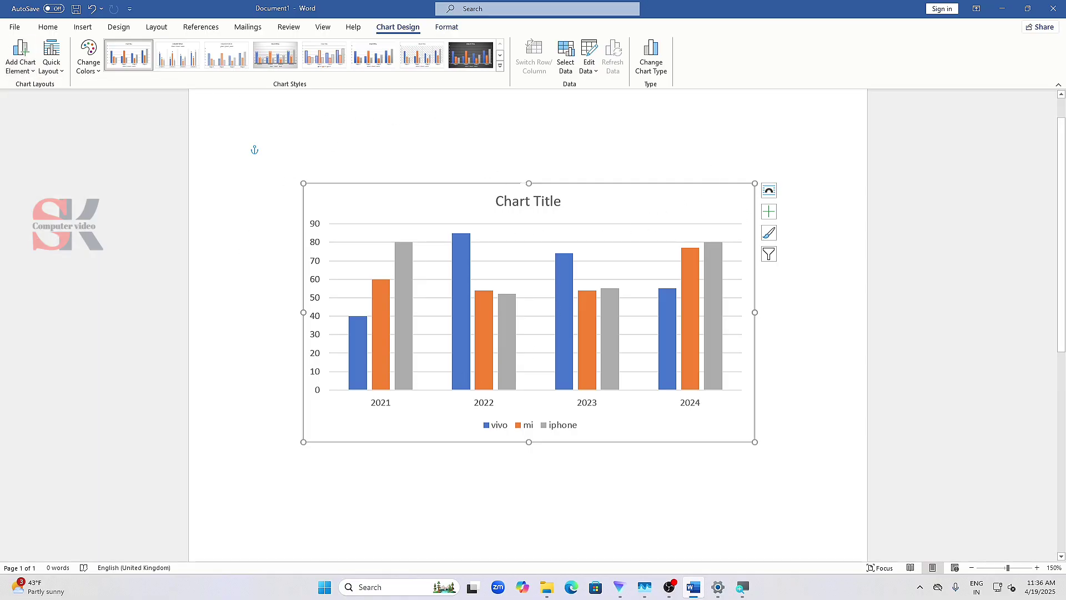
pyautogui.click(14, 66)
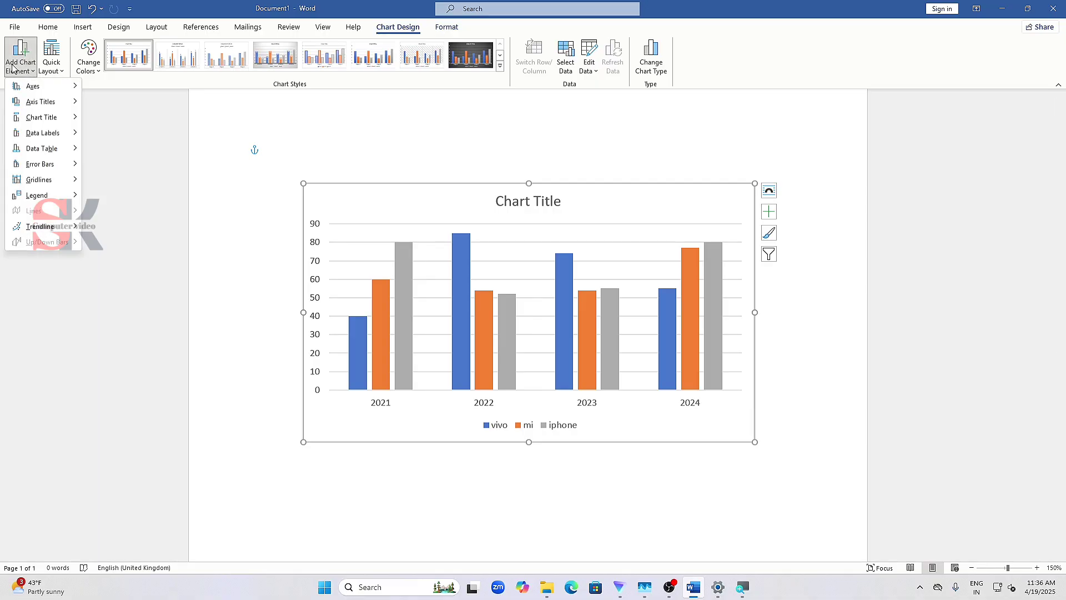
pyautogui.moveTo(31, 87)
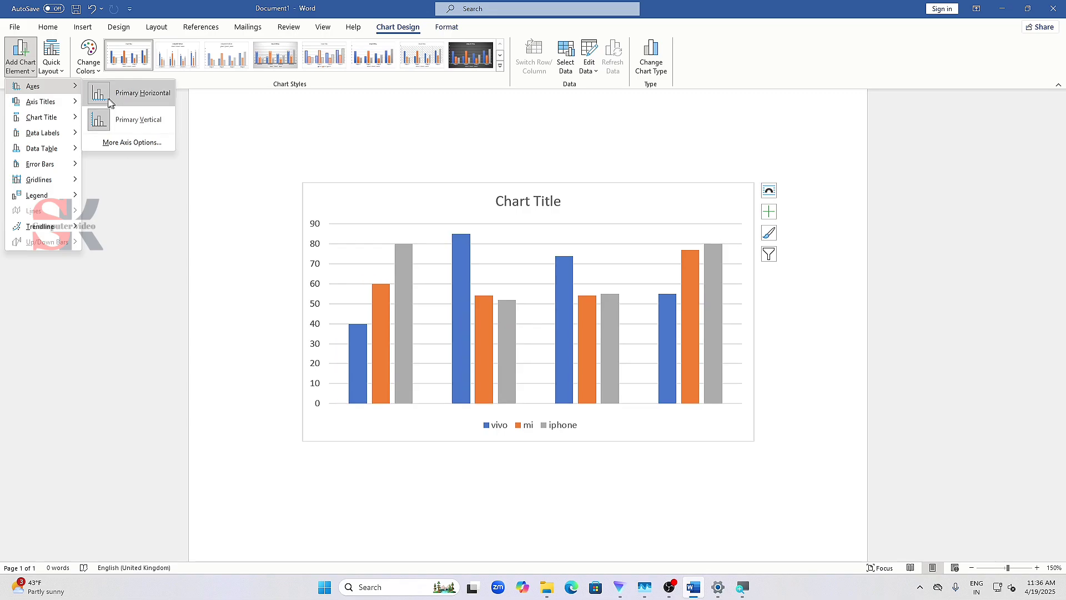
pyautogui.moveTo(78, 105)
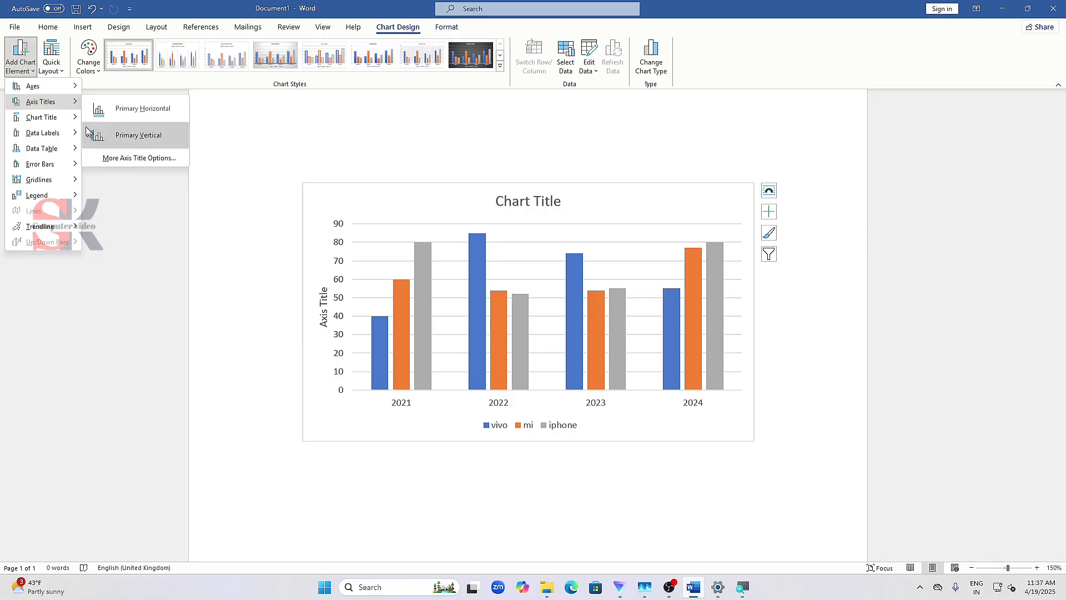
pyautogui.moveTo(65, 123)
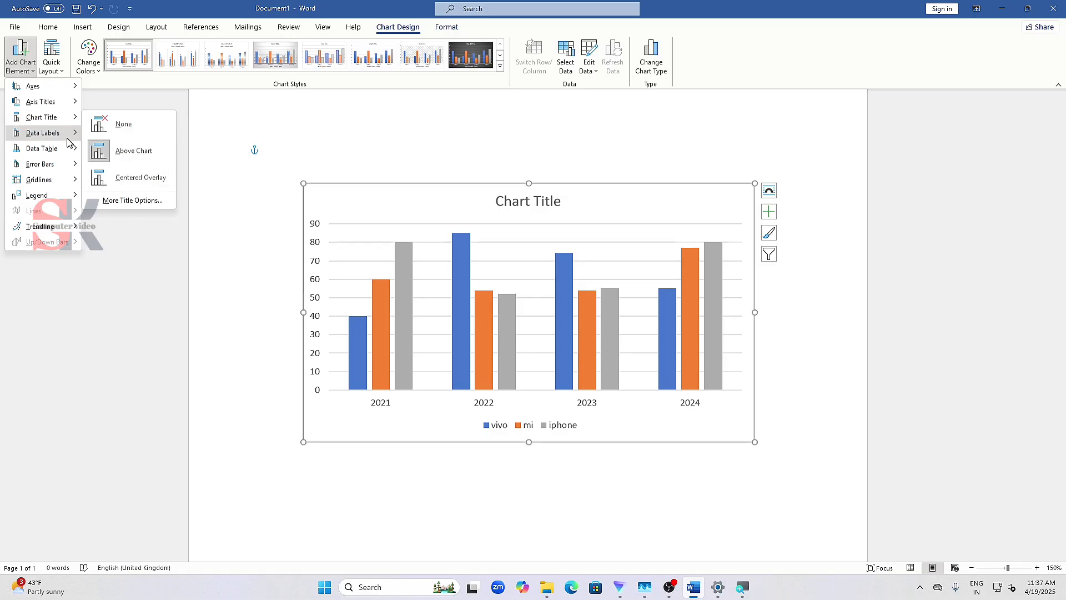
pyautogui.moveTo(67, 143)
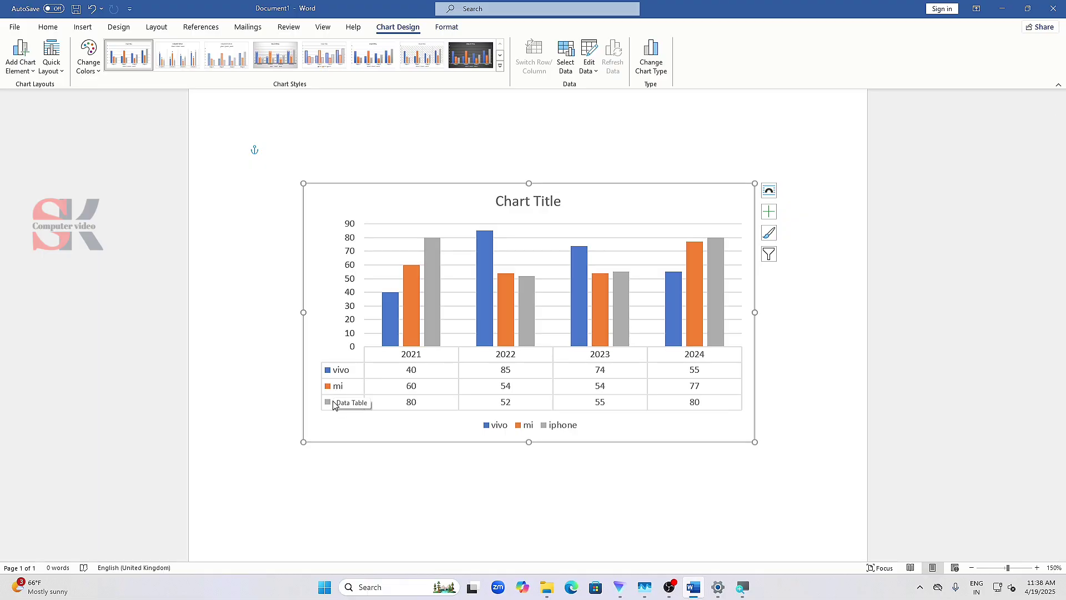
# - Remove the data table from beneath the chart's columns
pyautogui.click(21, 59)
pyautogui.moveTo(16, 152)
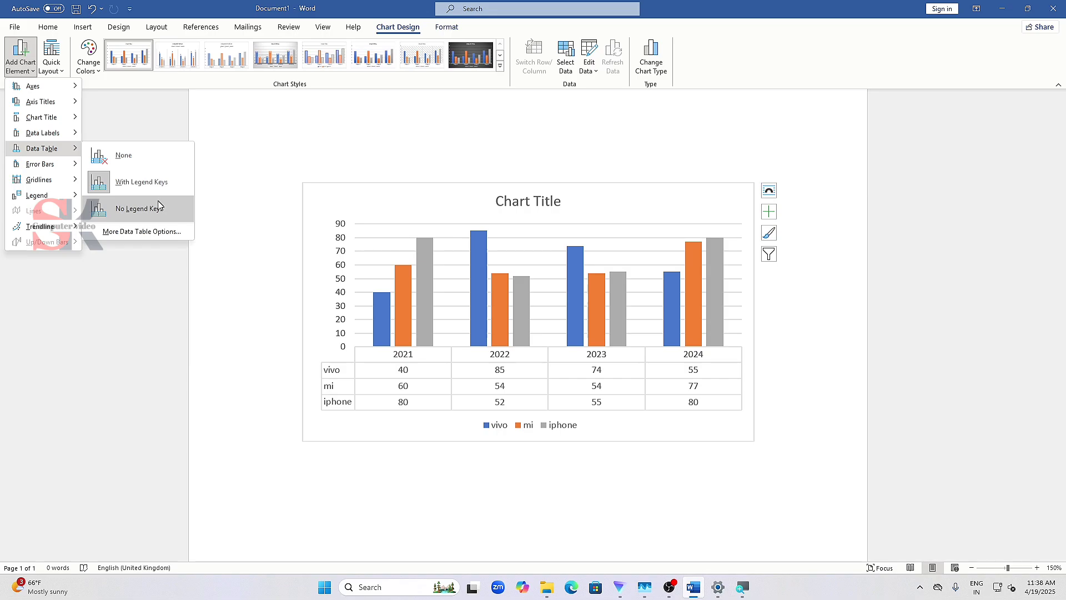
pyautogui.click(158, 164)
# - Apply the Primary Minor Horizontal gridlines option and set the chart's legend position to Bottom
pyautogui.click(20, 58)
pyautogui.moveTo(24, 173)
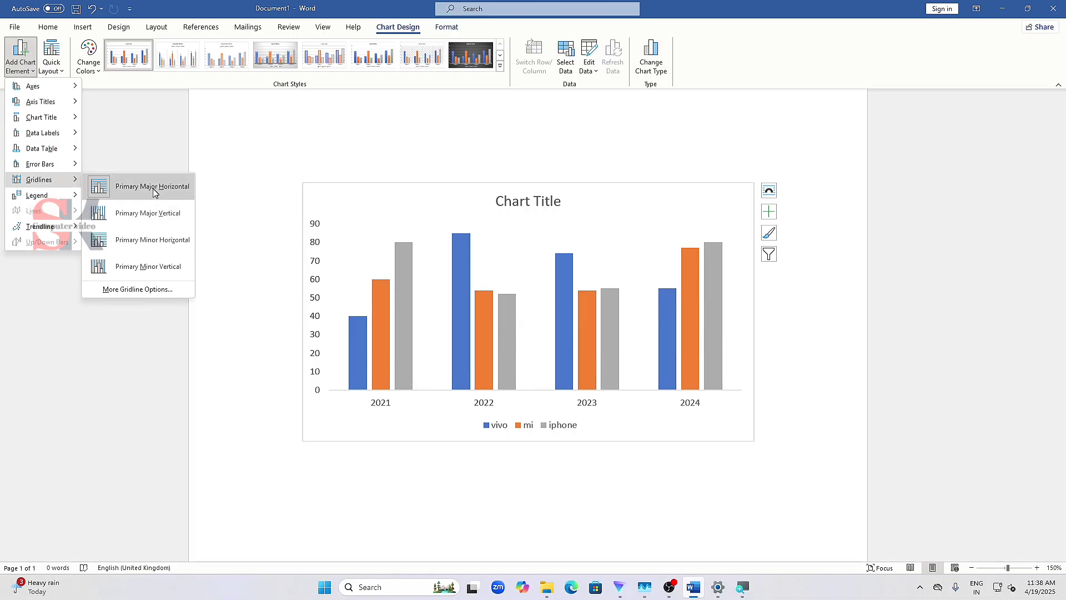
pyautogui.click(167, 241)
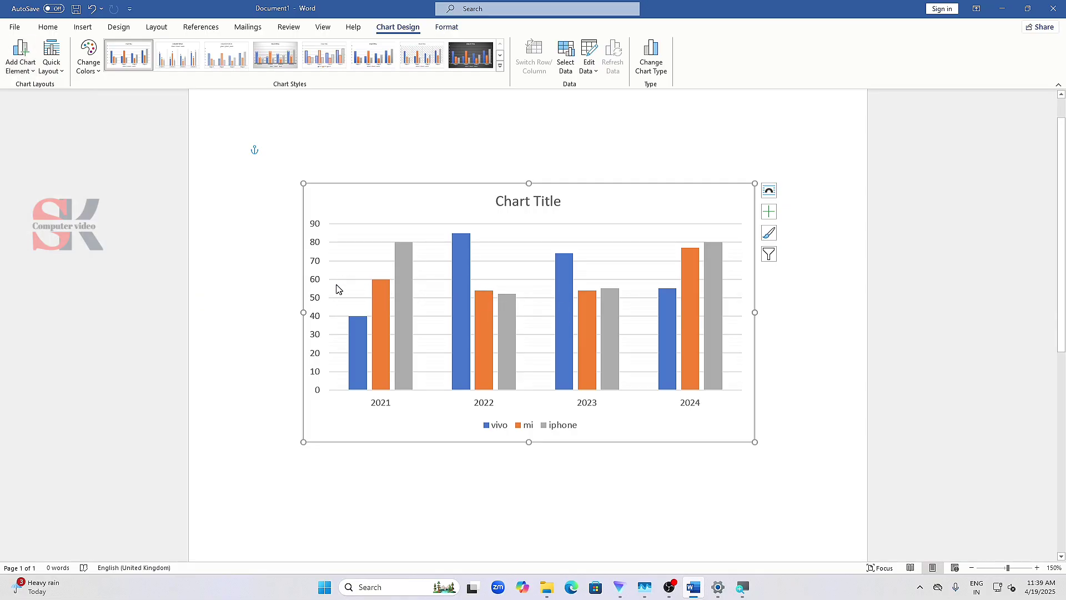
pyautogui.click(20, 60)
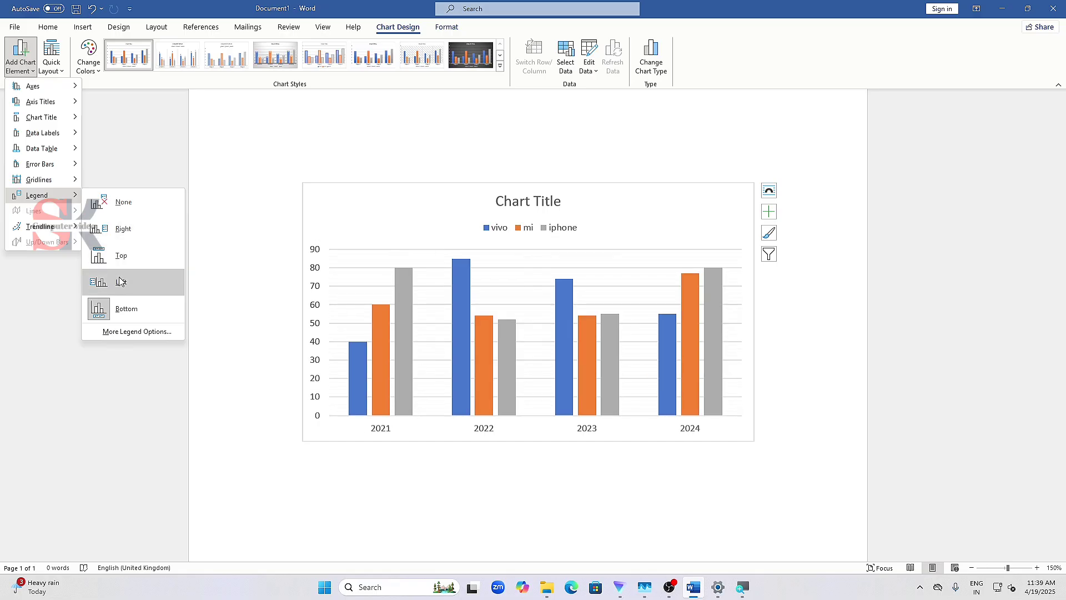
pyautogui.click(124, 307)
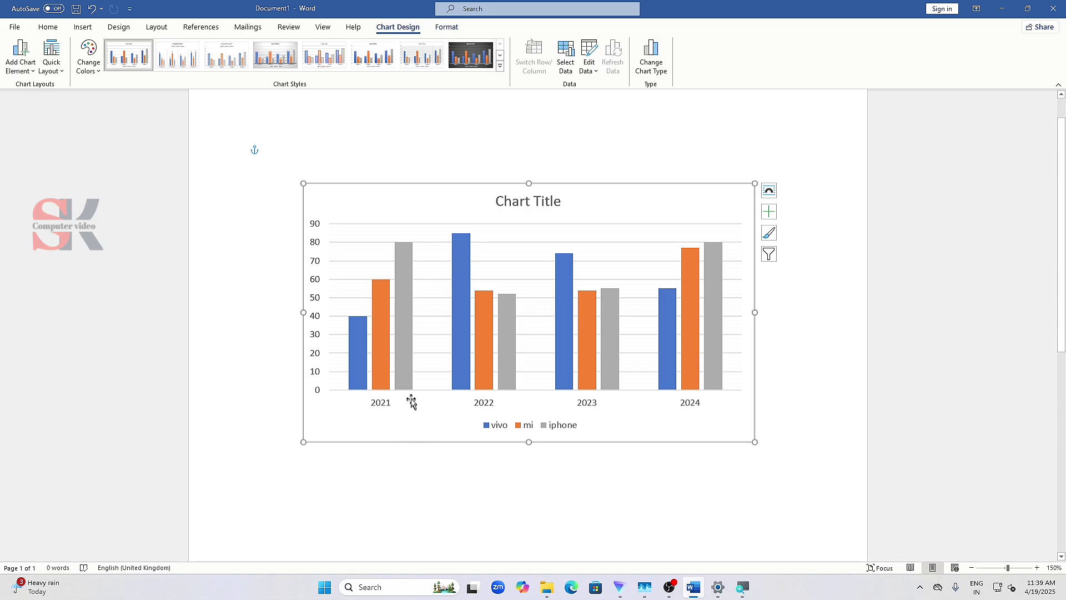
pyautogui.moveTo(404, 369)
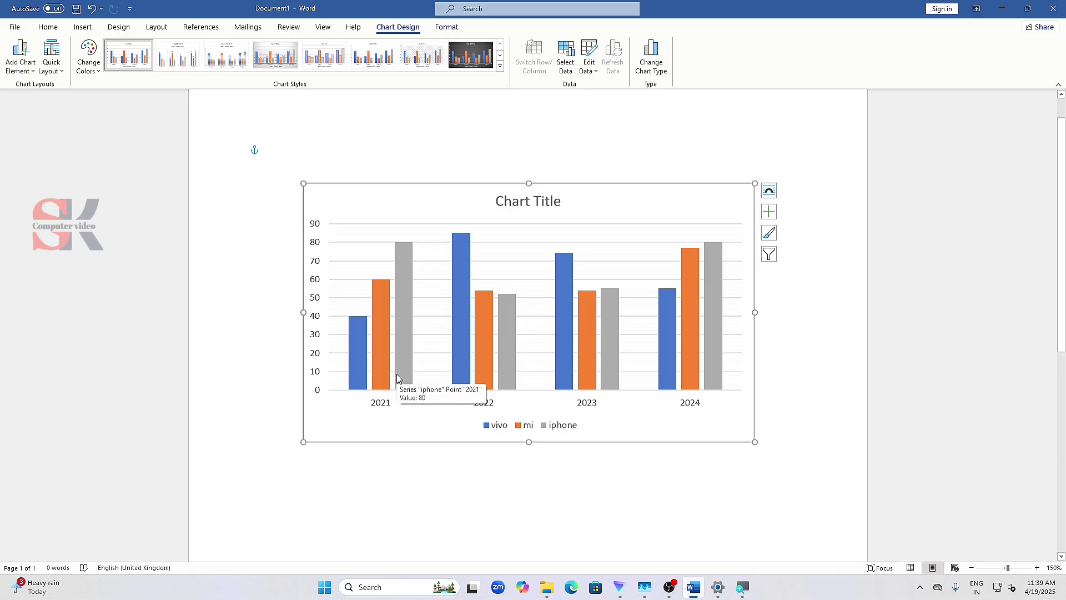
# - Examine the trendline types, quick layouts and chart styles available for the chart
pyautogui.click(26, 60)
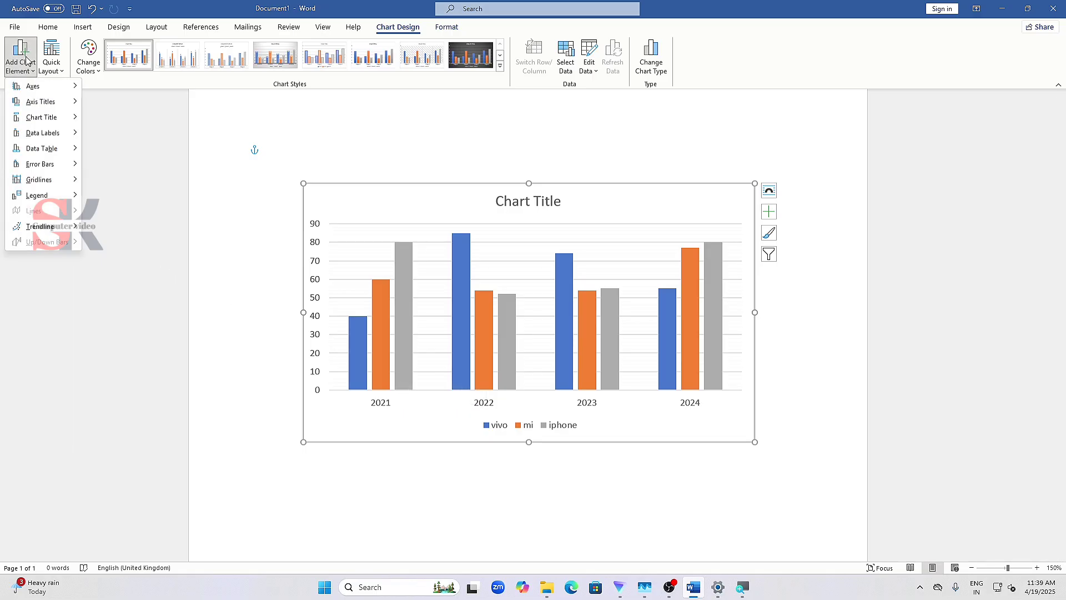
pyautogui.moveTo(35, 228)
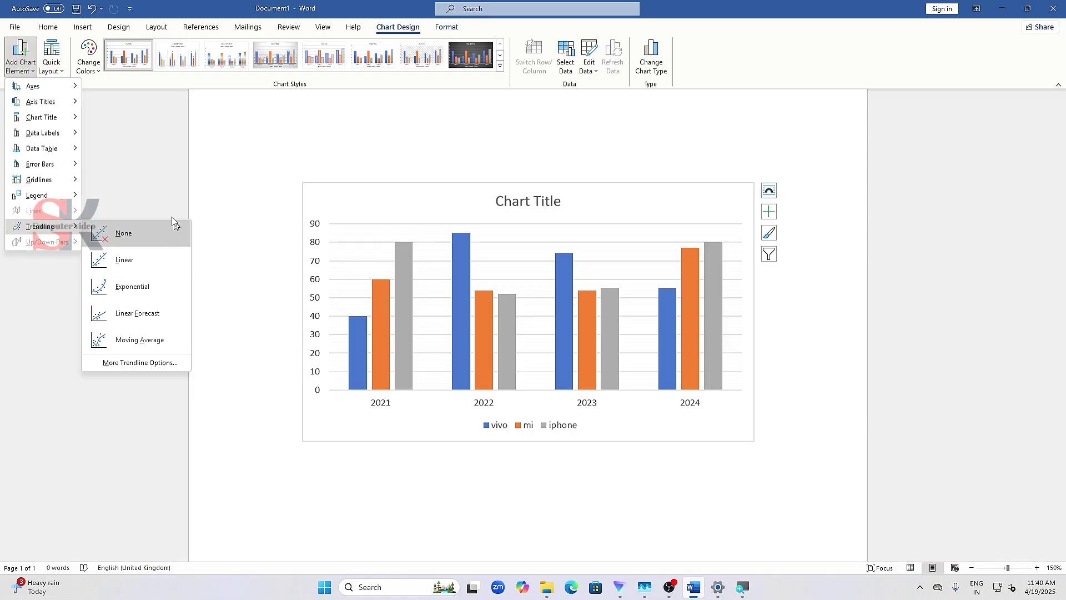
pyautogui.moveTo(26, 166)
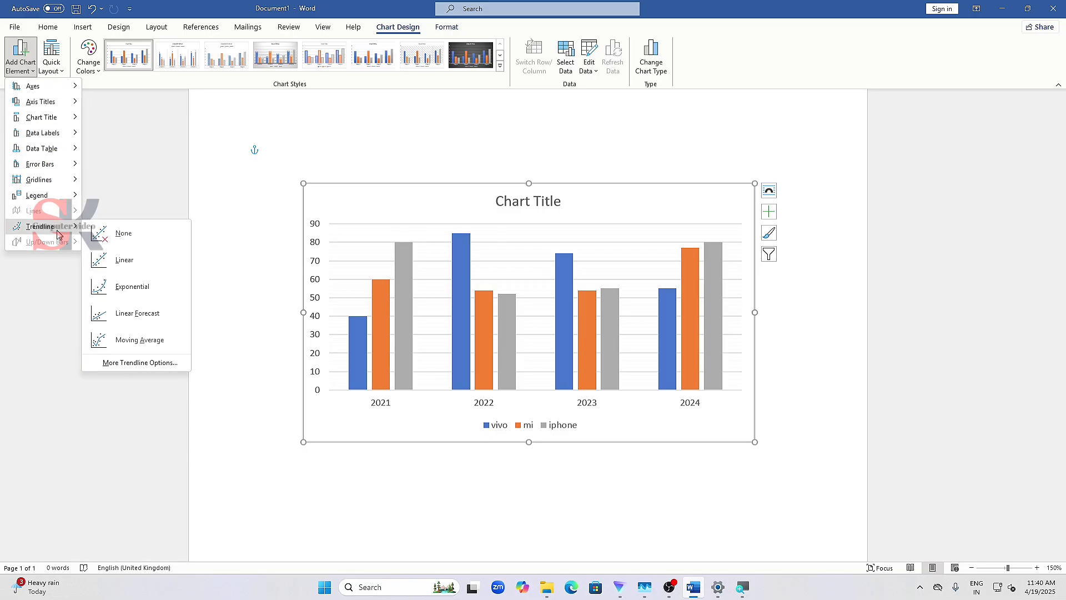
pyautogui.click(227, 127)
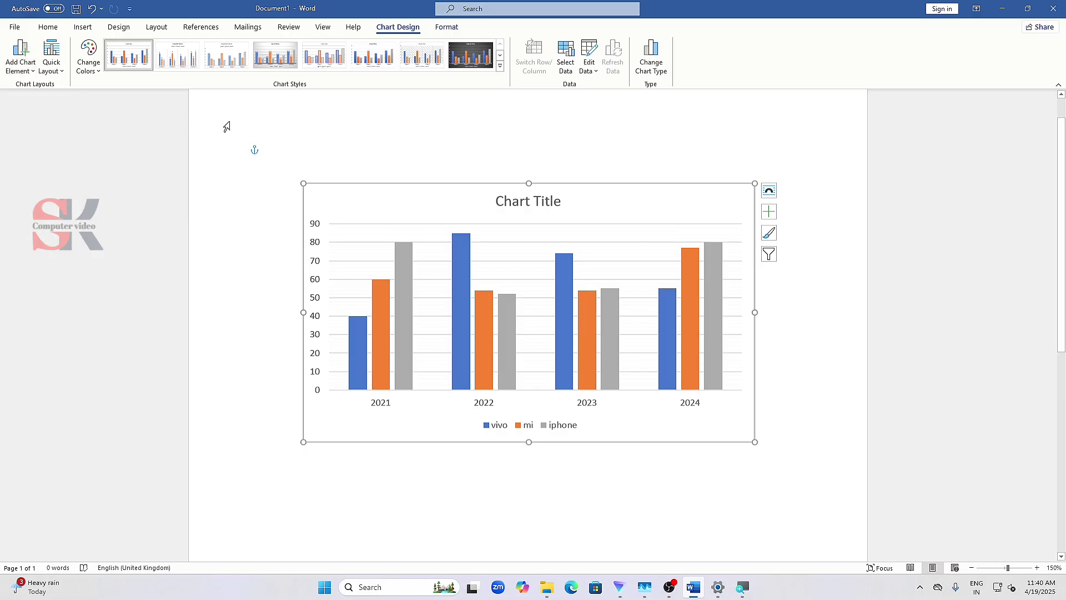
pyautogui.click(20, 61)
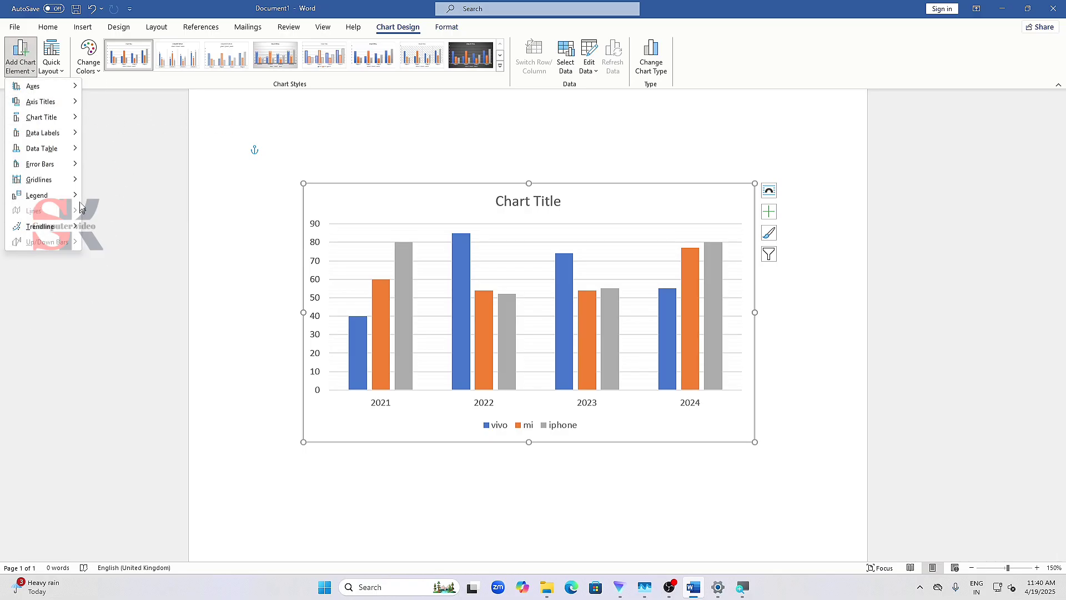
pyautogui.click(61, 58)
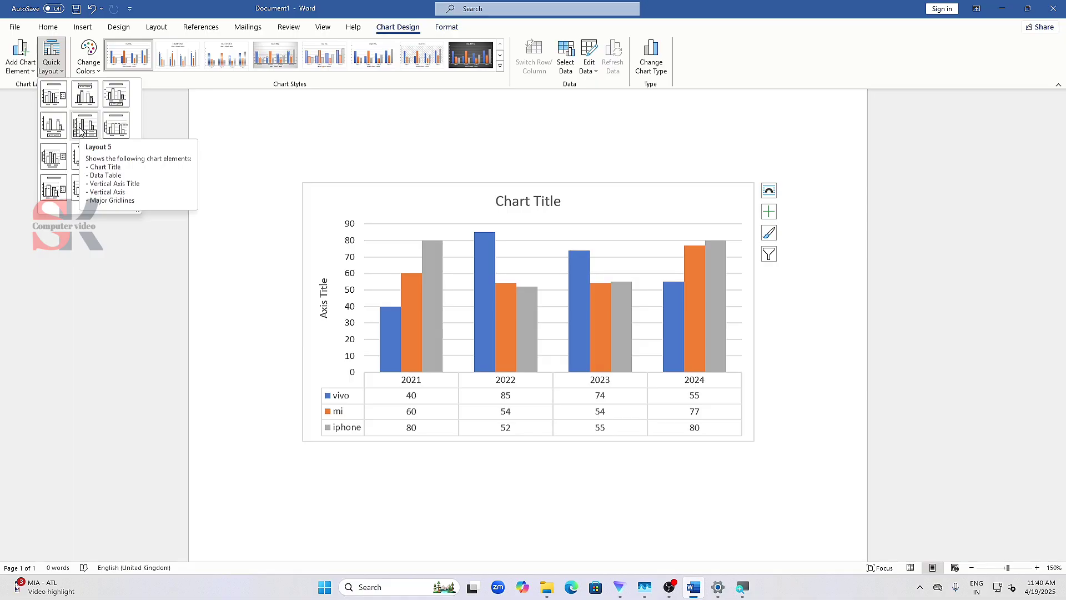
pyautogui.click(145, 102)
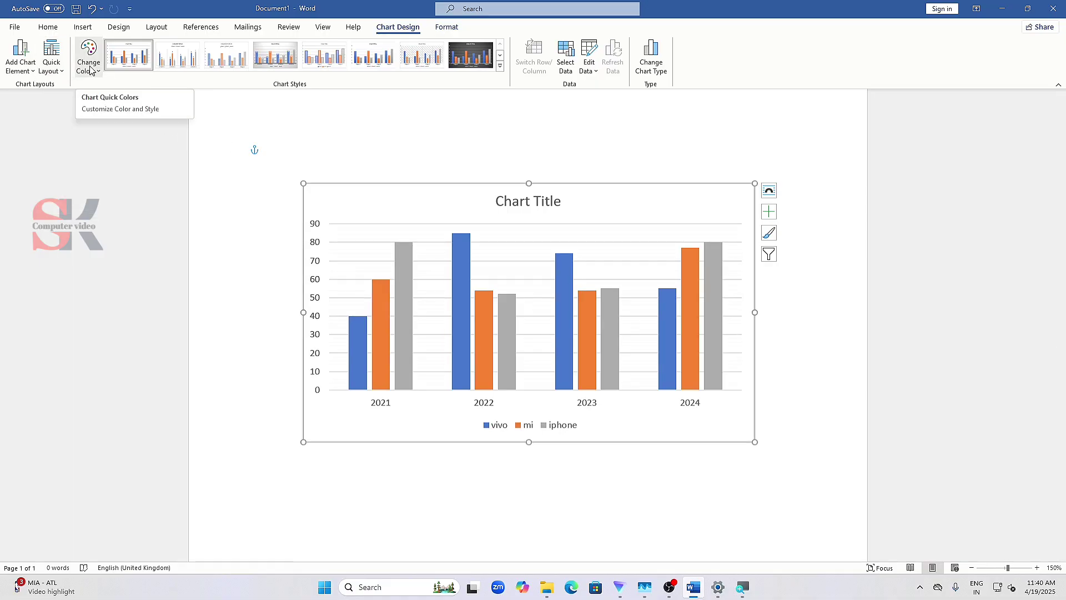
pyautogui.click(498, 68)
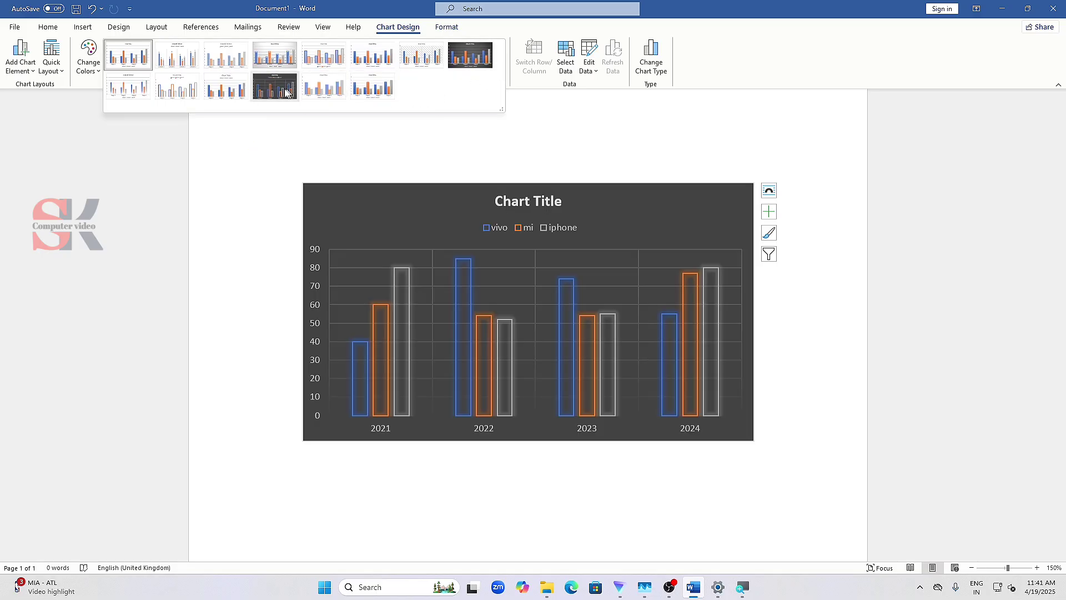
# - Recolour the chart with the blue Monochromatic Palette 1
pyautogui.click(89, 59)
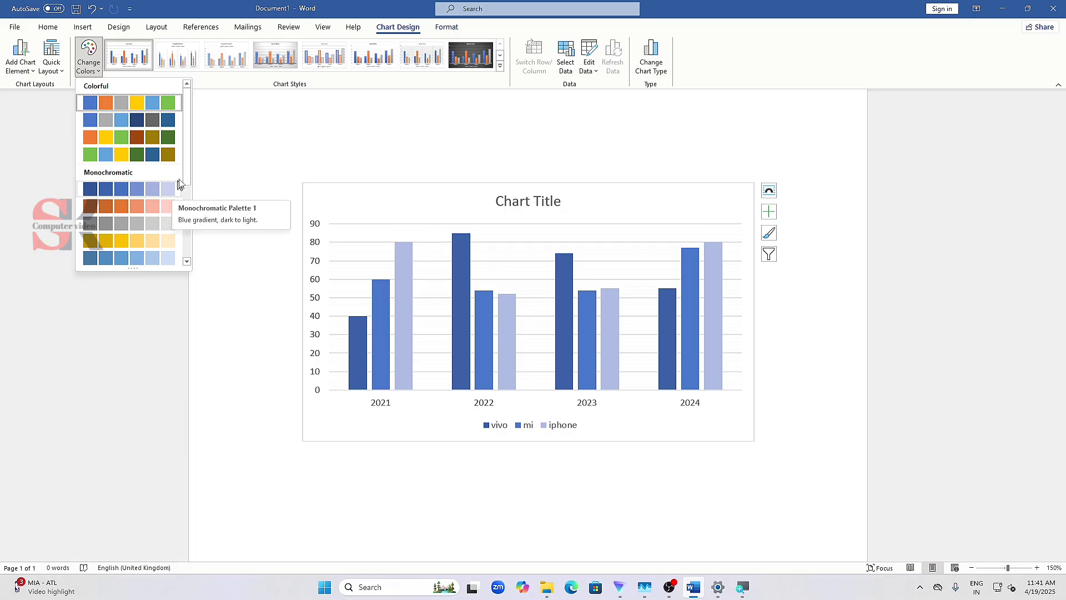
pyautogui.moveTo(188, 174)
pyautogui.mouseDown()
pyautogui.moveTo(187, 240)
pyautogui.moveTo(173, 173)
pyautogui.mouseUp()
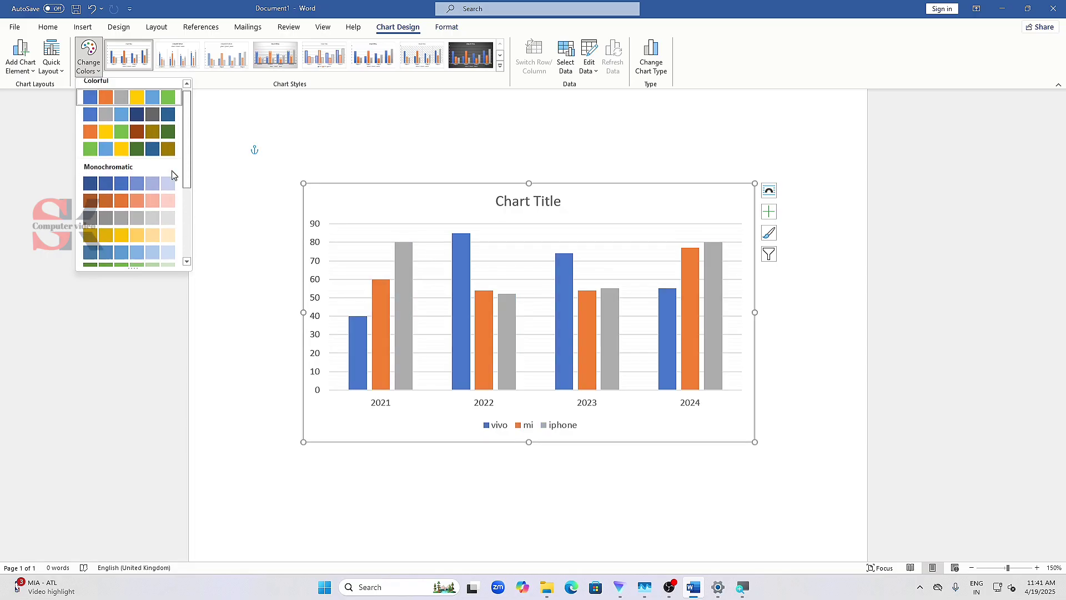
pyautogui.click(153, 184)
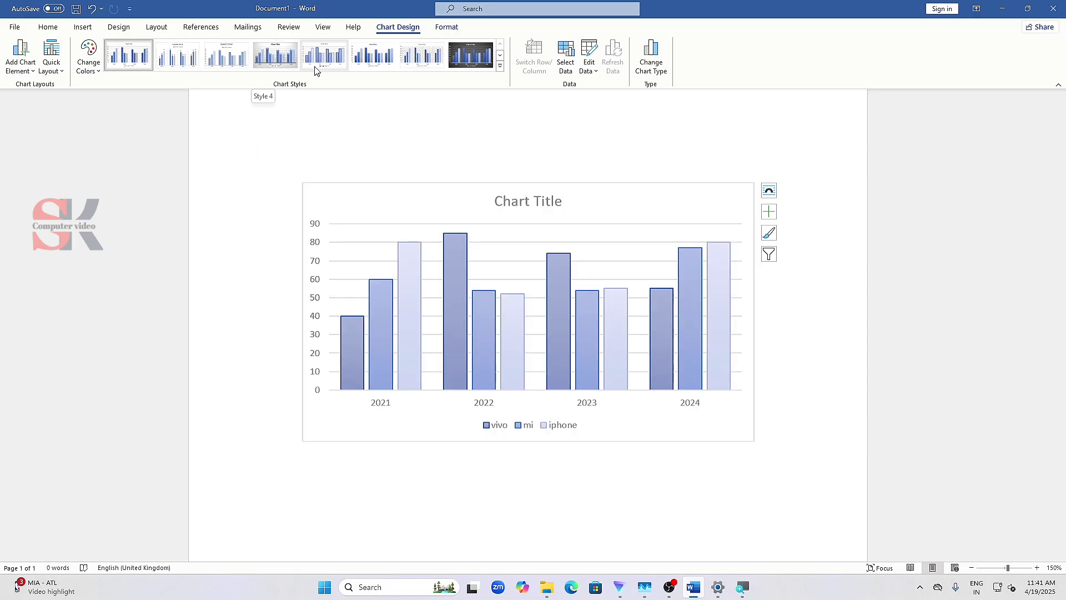
# - Try the dark style with glowing outlined columns, and apply the dark chart style with solid gradient columns instead
pyautogui.click(500, 66)
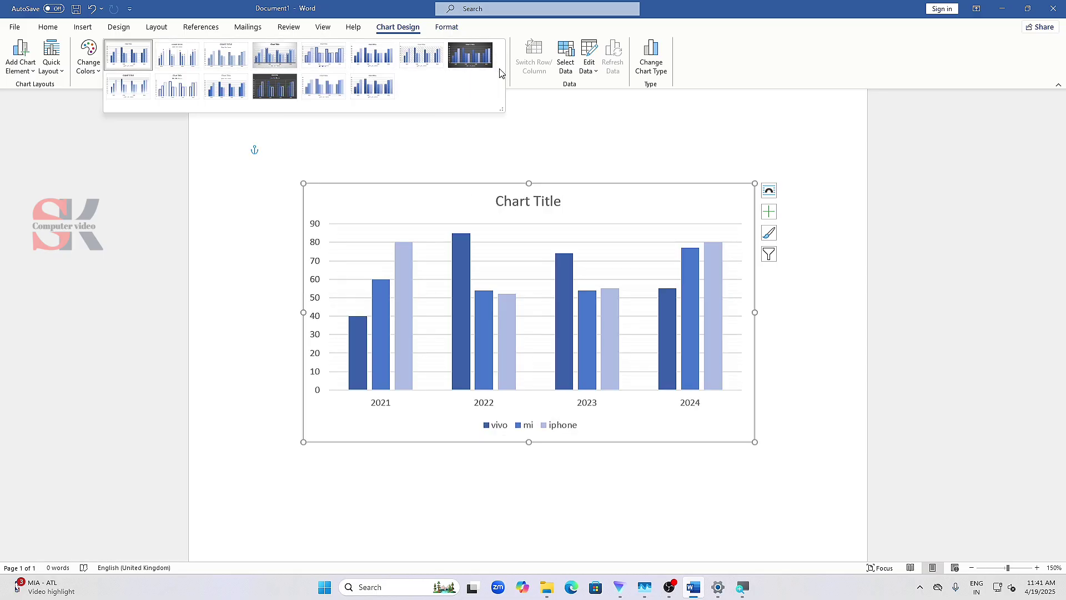
pyautogui.click(272, 89)
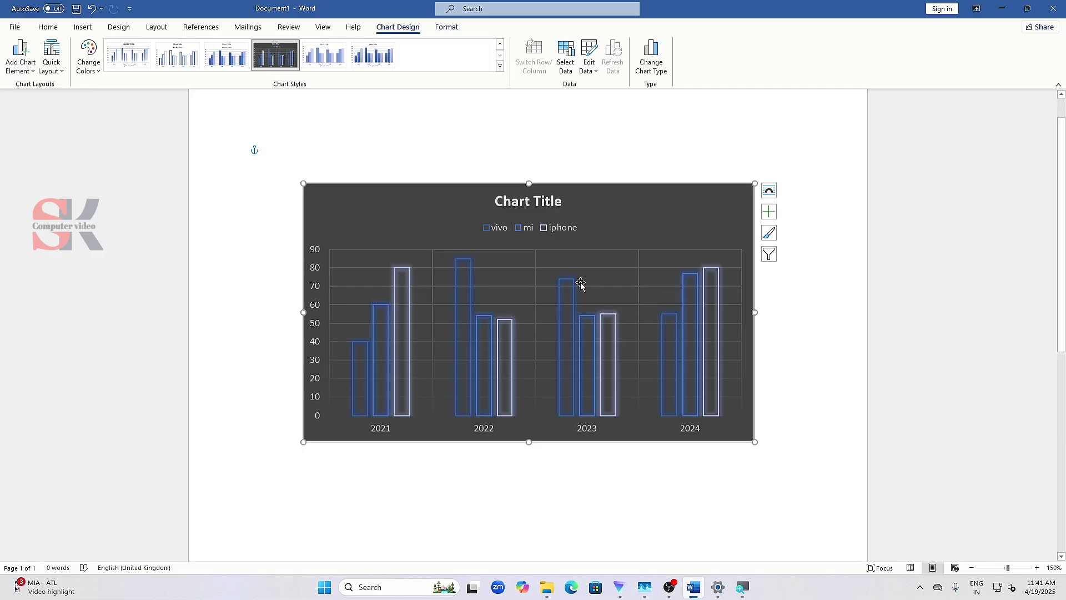
pyautogui.click(500, 66)
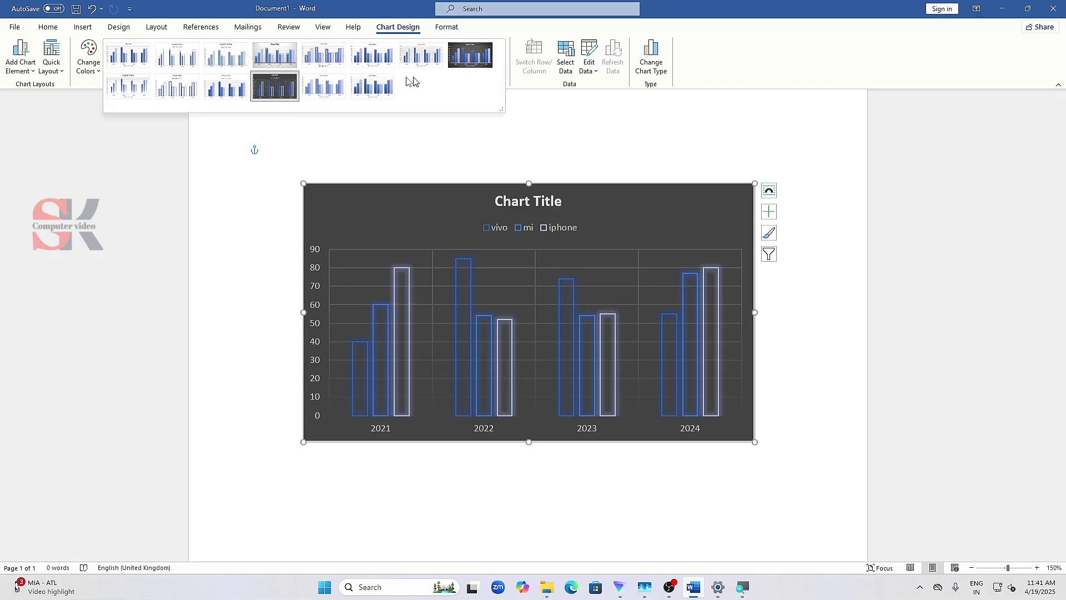
pyautogui.click(464, 62)
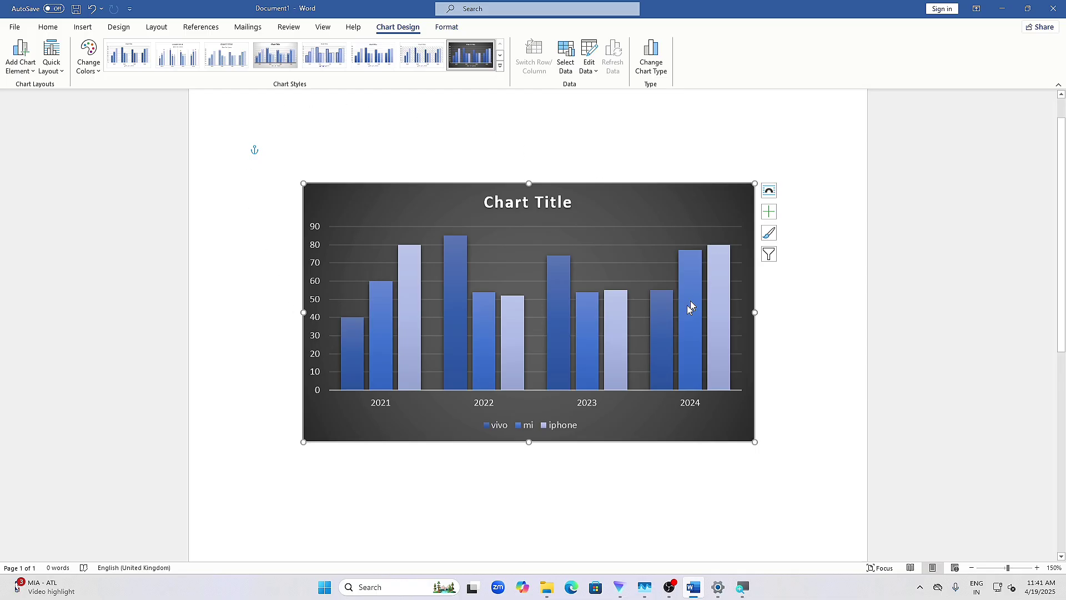
# - Exclude the vivo series from the chart through its data source settings
pyautogui.click(567, 60)
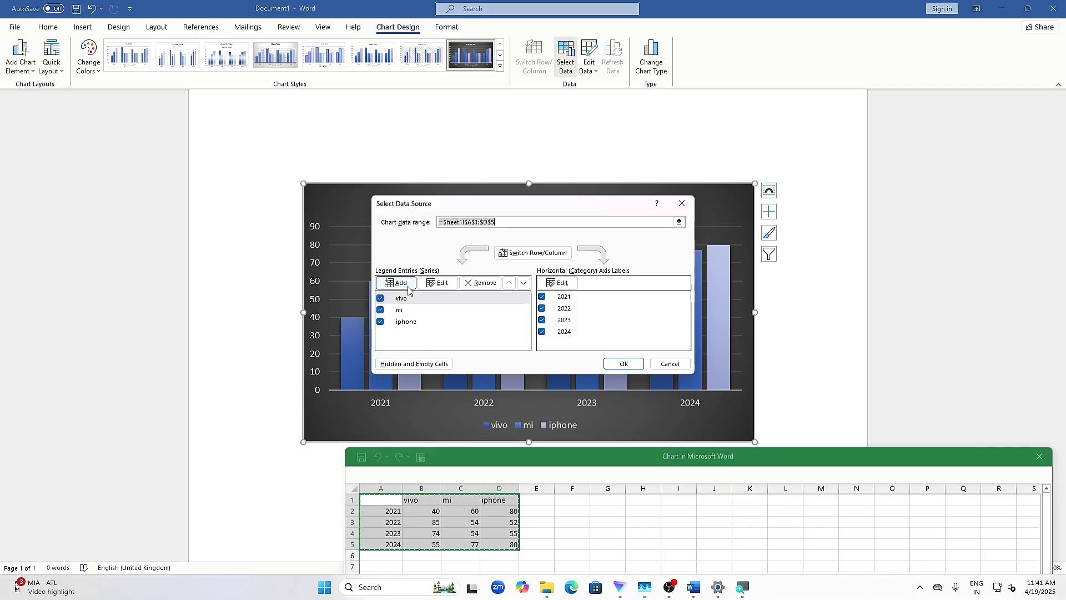
pyautogui.click(380, 299)
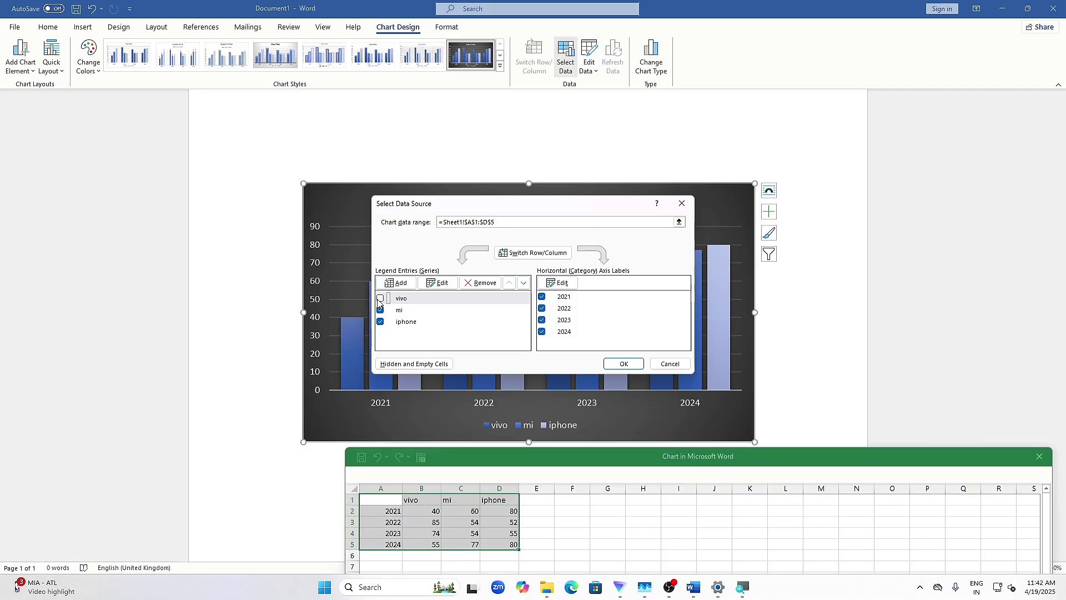
pyautogui.click(621, 364)
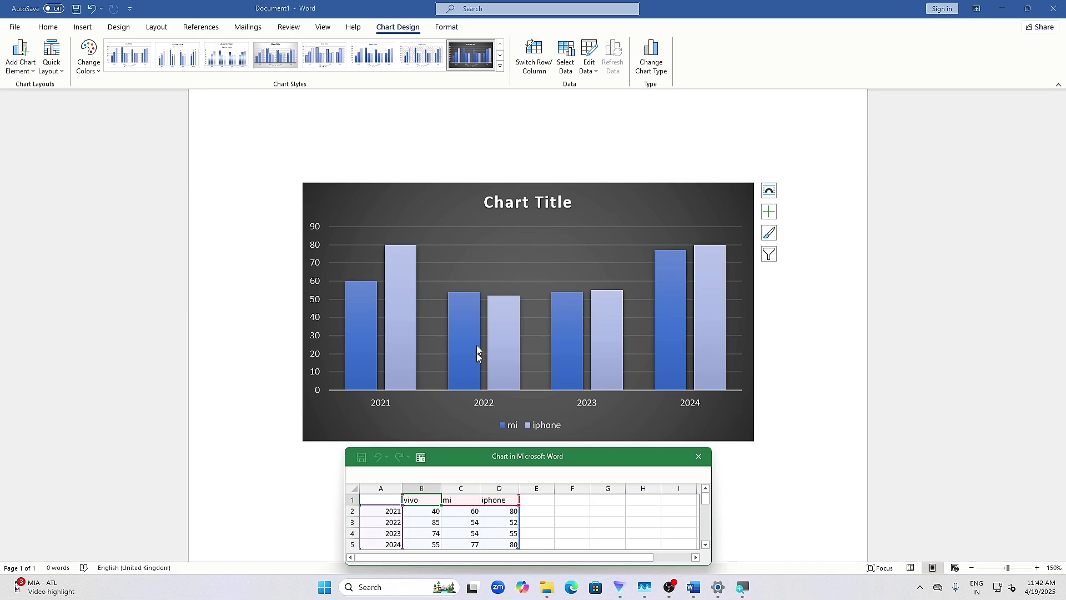
# - Include the vivo series in the chart again and switch the data source's rows and columns
pyautogui.click(568, 51)
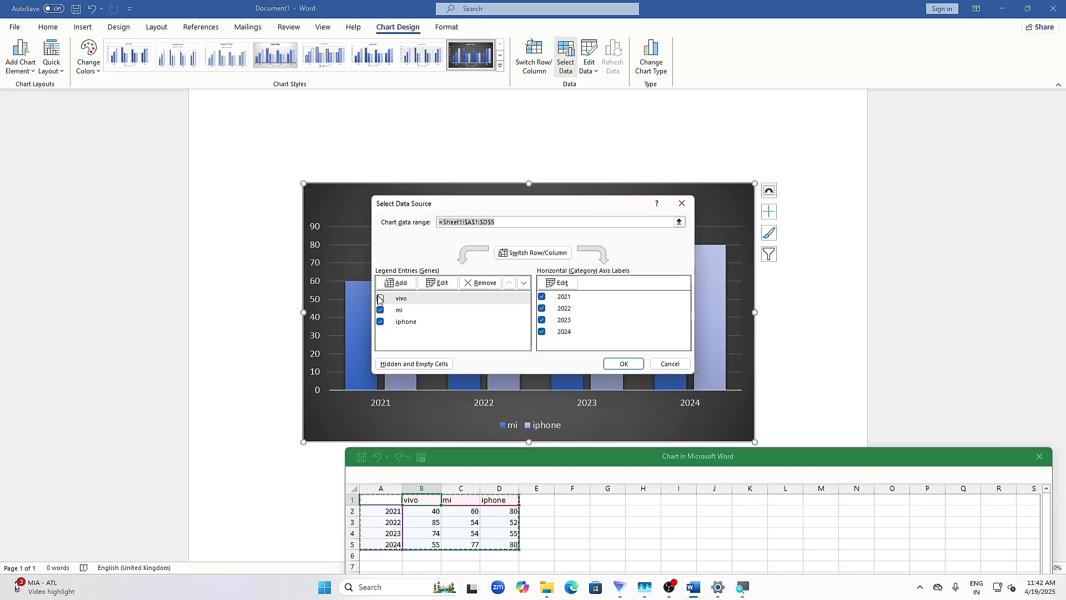
pyautogui.click(381, 298)
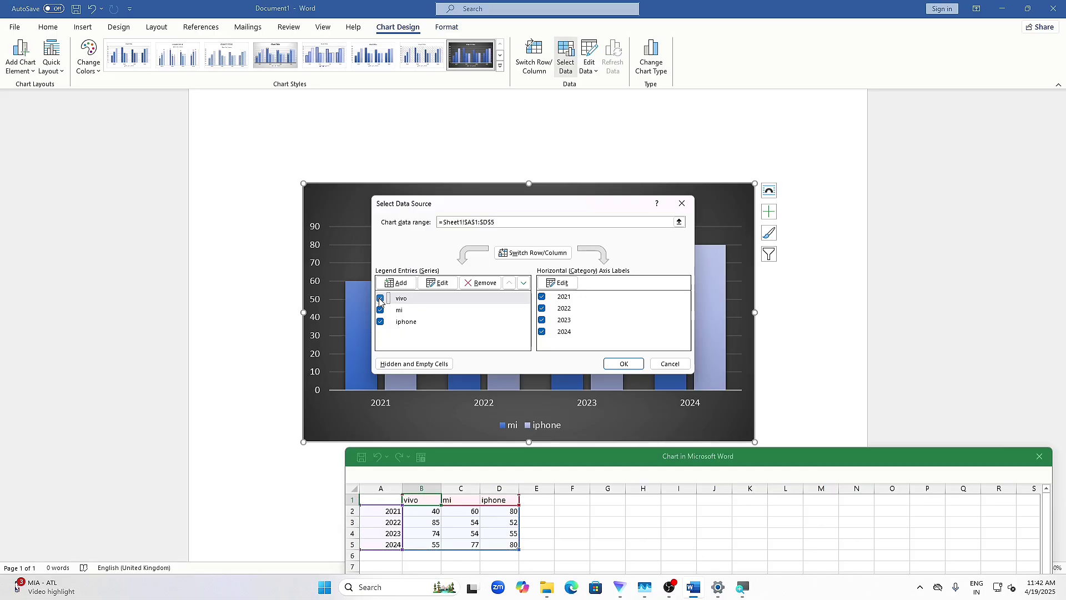
pyautogui.click(557, 254)
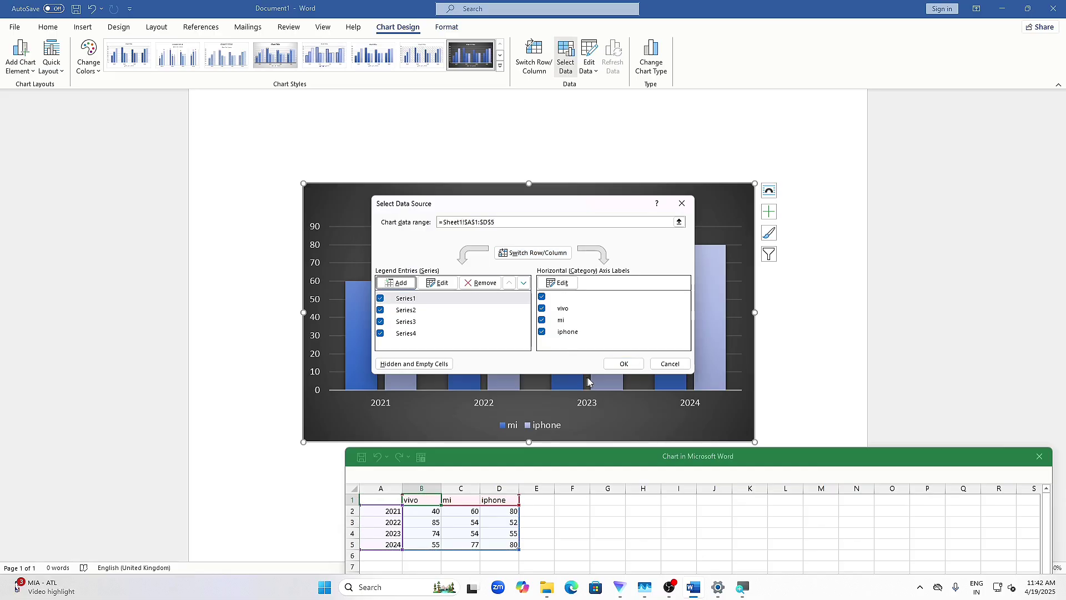
pyautogui.click(617, 363)
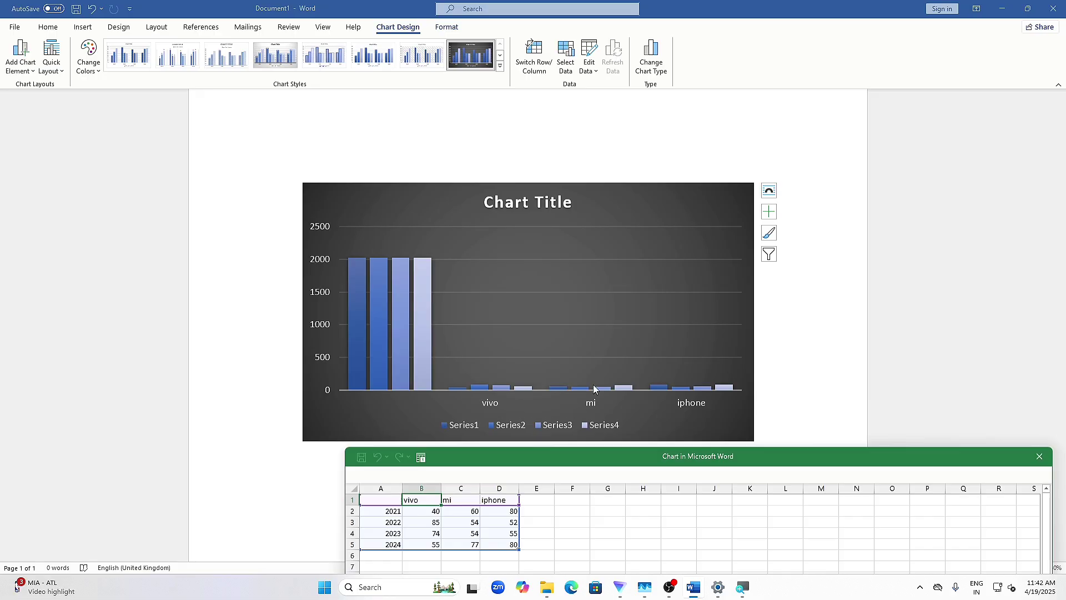
# - Switch the chart's rows and columns back in the data source settings
pyautogui.click(571, 65)
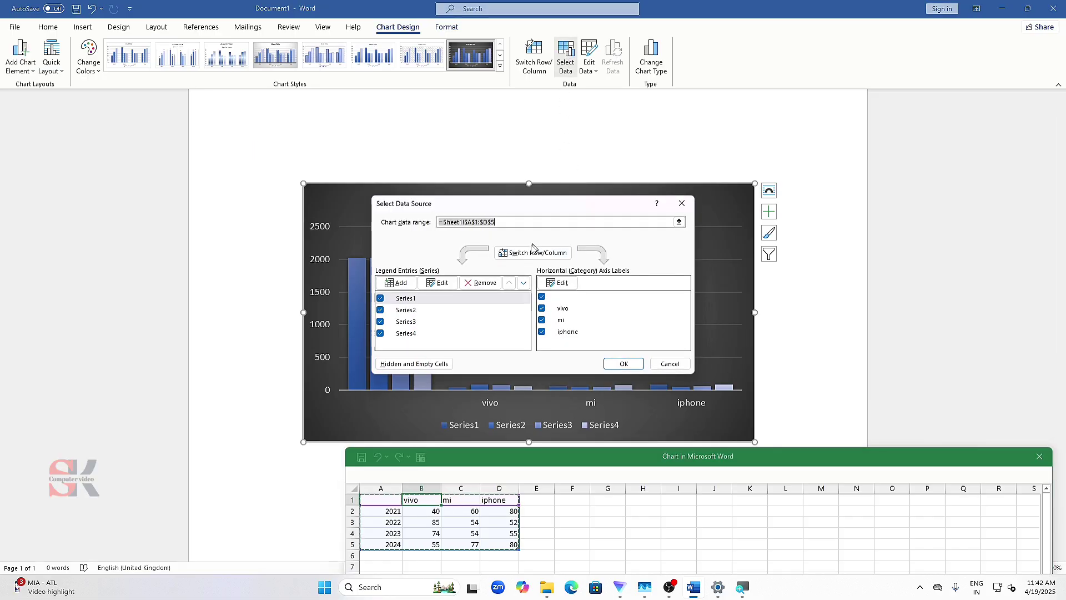
pyautogui.click(532, 254)
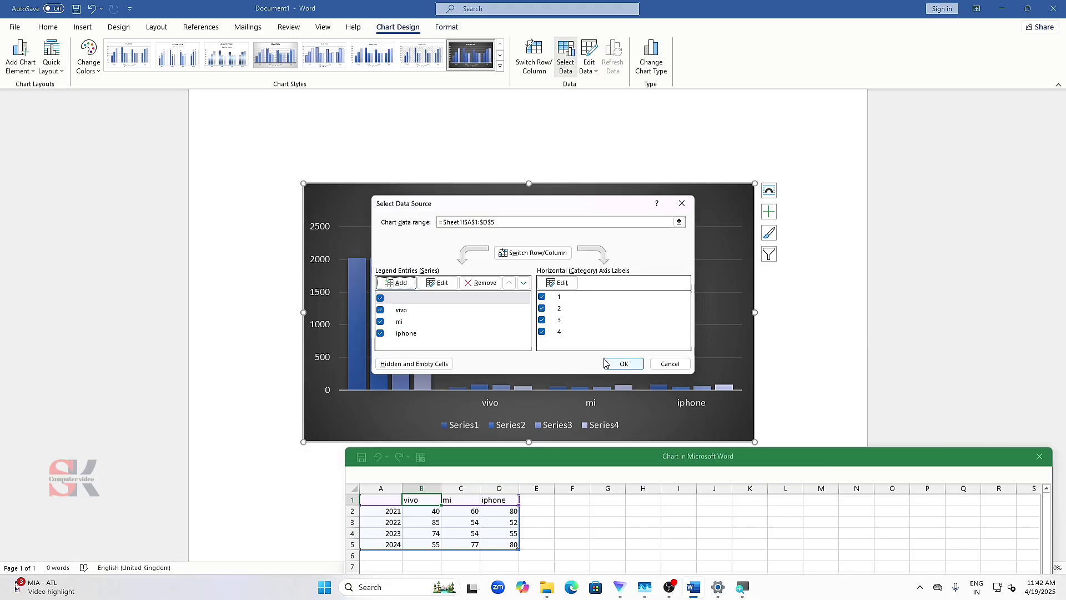
pyautogui.click(622, 363)
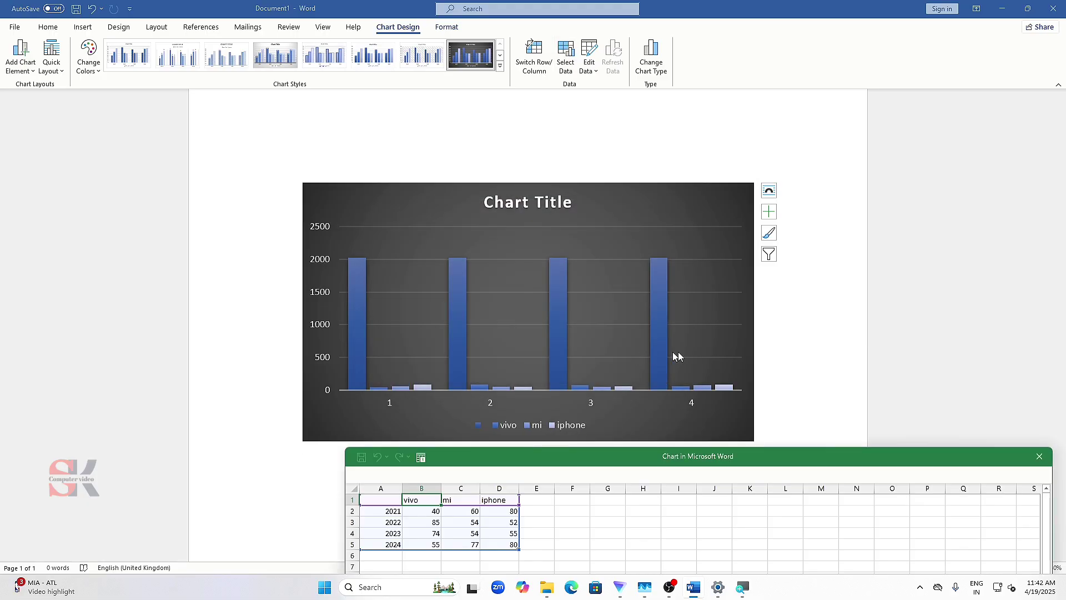
# - Undo the row/column switches and the series filtering in the chart, and close its data sheet
pyautogui.click(772, 329)
pyautogui.hotkey('ctrl', 'z')
pyautogui.hotkey('ctrl', 'z')
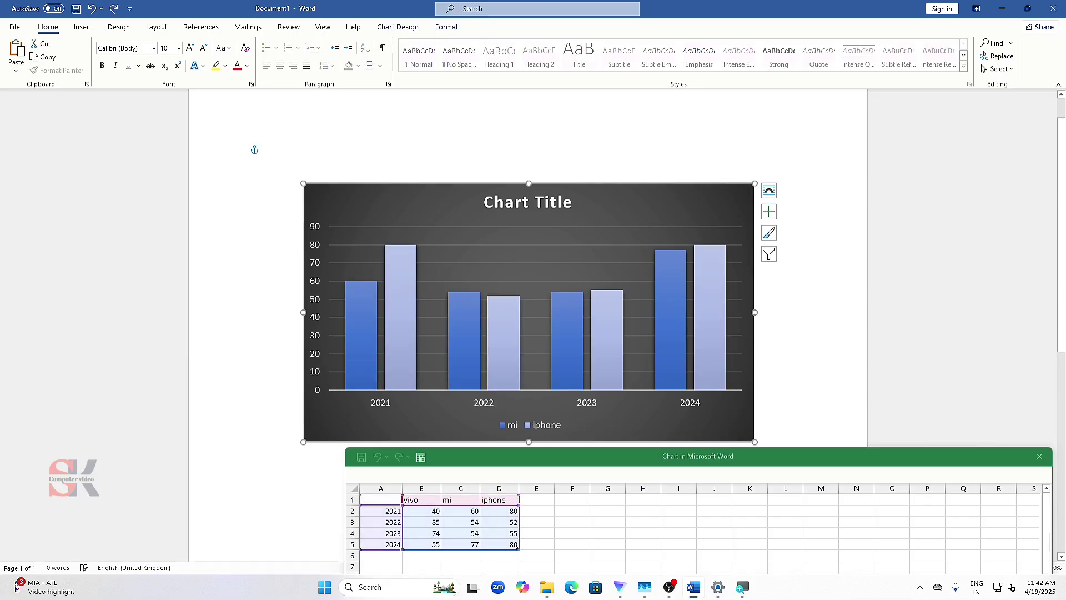
pyautogui.hotkey('ctrl', 'z')
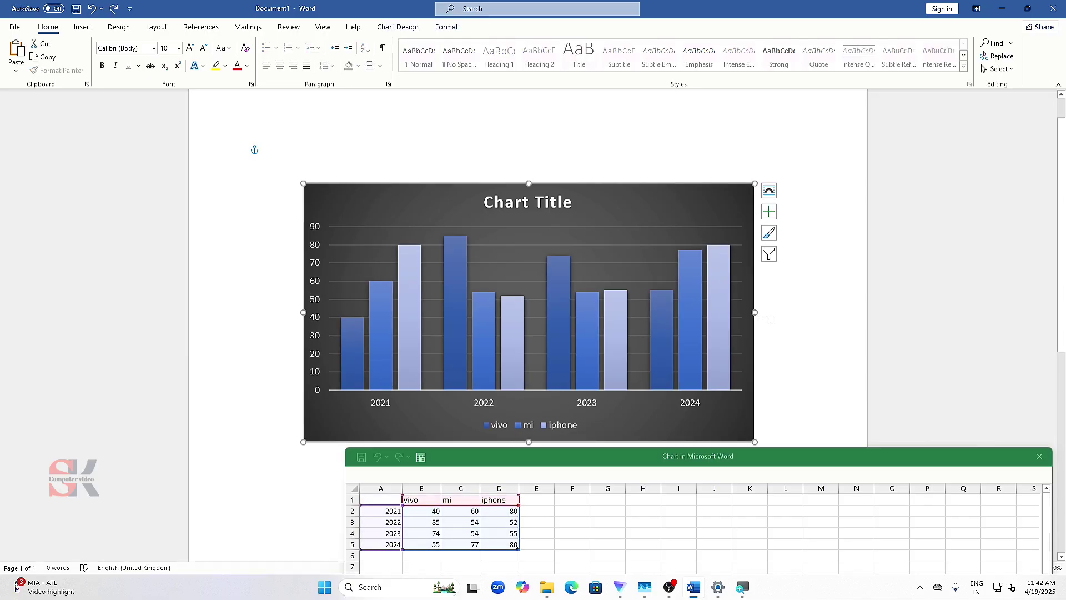
pyautogui.click(1040, 456)
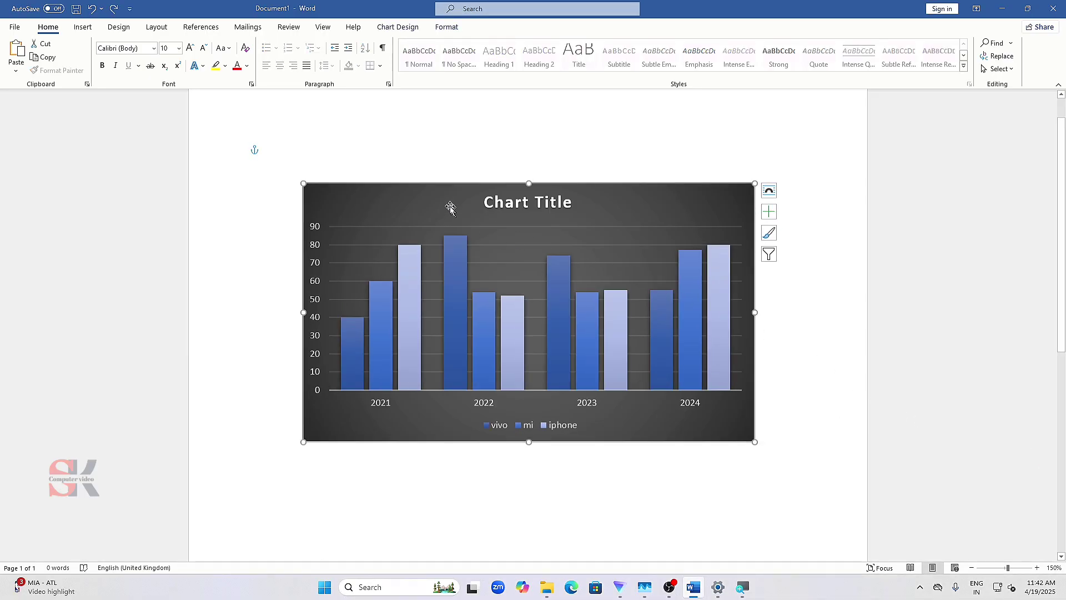
# - Examine the vivo series' name and value ranges and the category axis label range, leaving the data source without changes
pyautogui.click(398, 27)
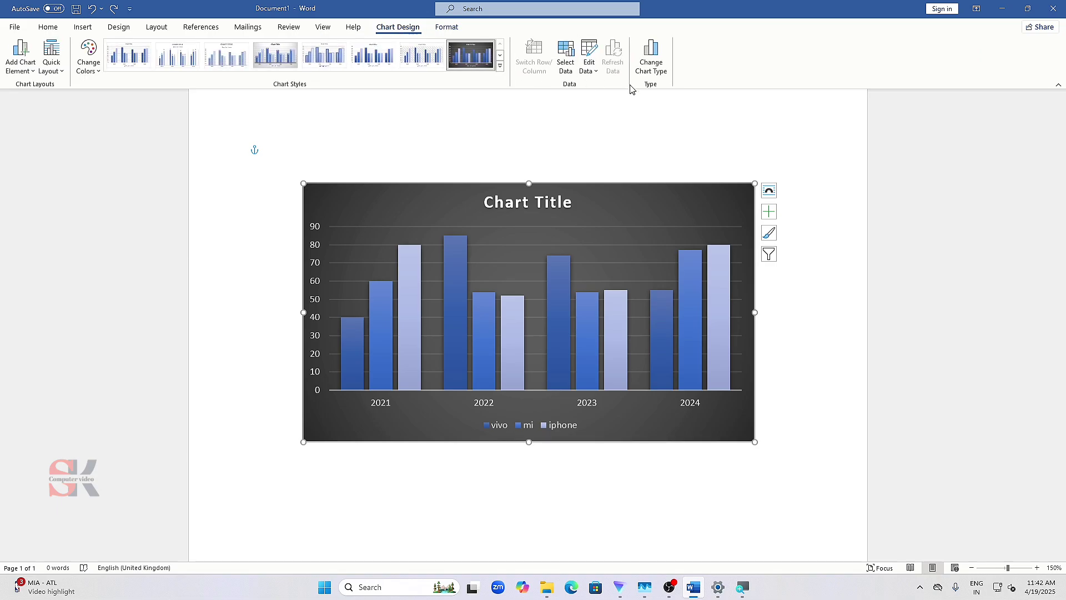
pyautogui.click(566, 62)
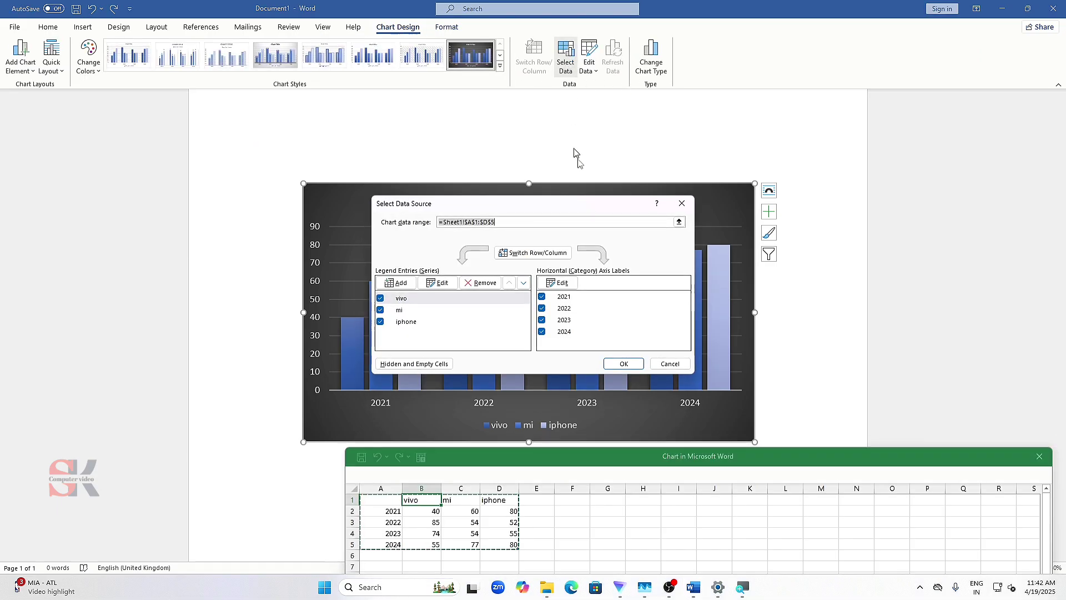
pyautogui.click(446, 283)
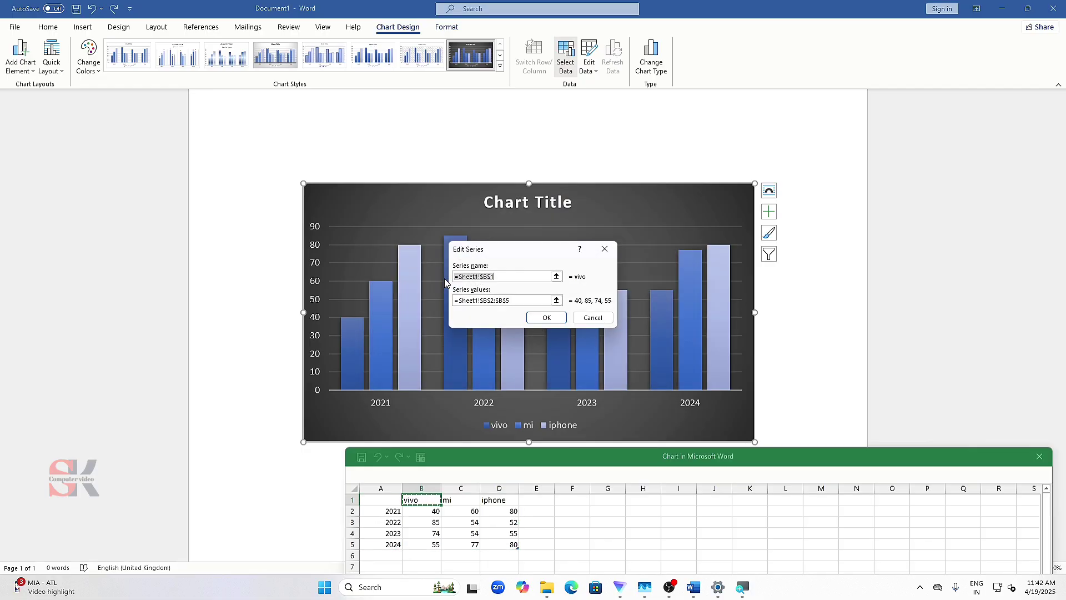
pyautogui.click(604, 249)
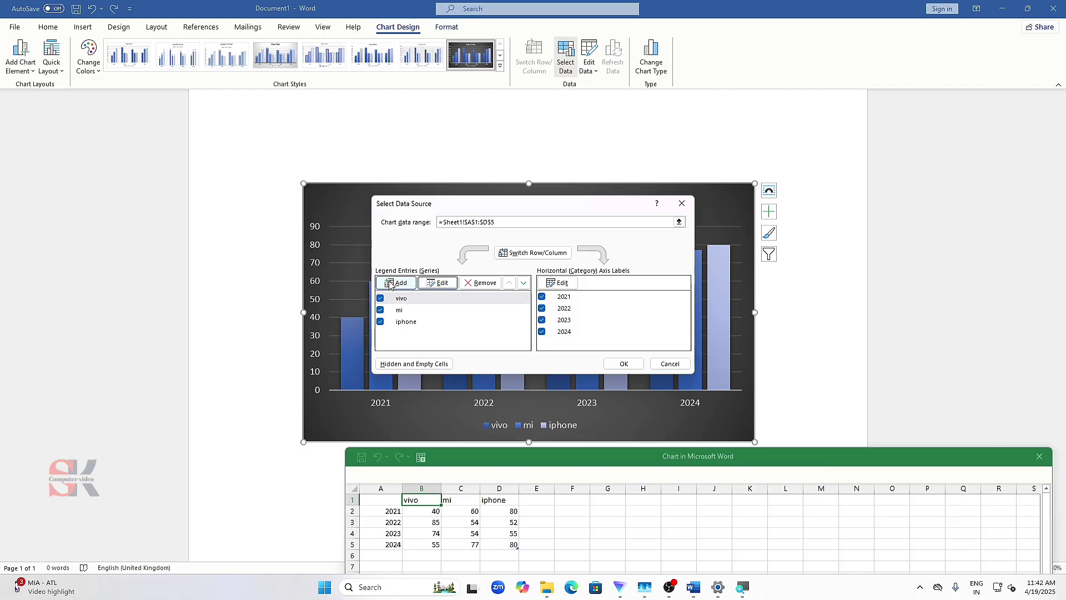
pyautogui.click(563, 283)
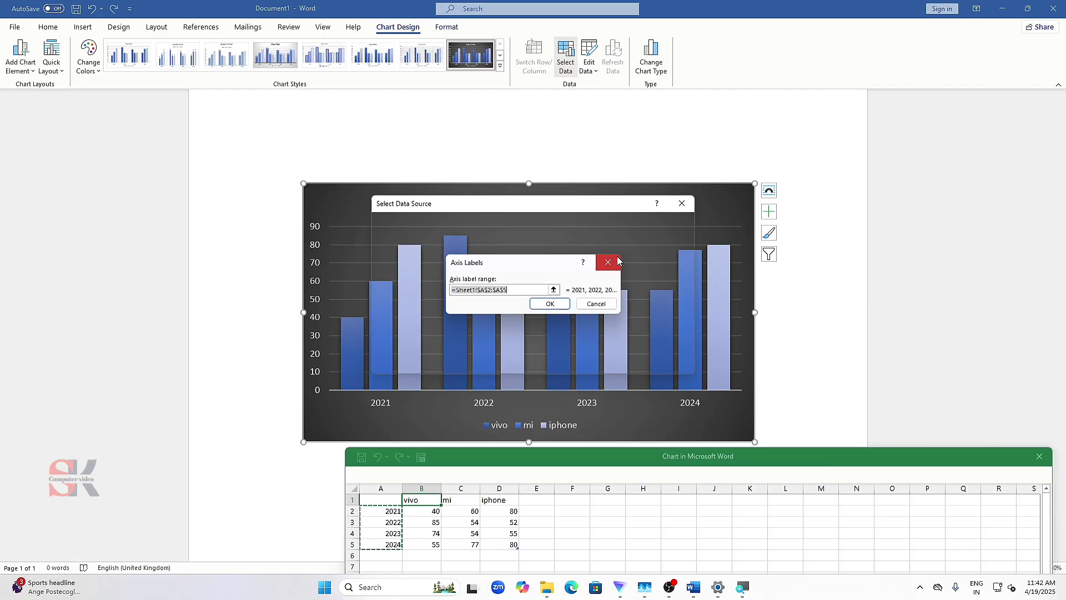
pyautogui.click(605, 261)
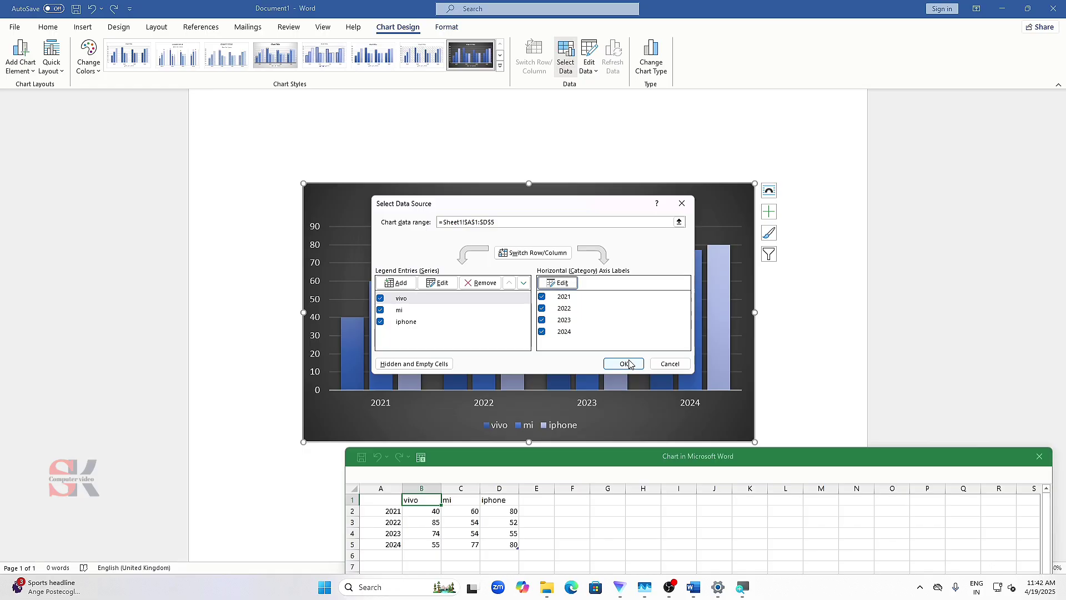
pyautogui.click(672, 363)
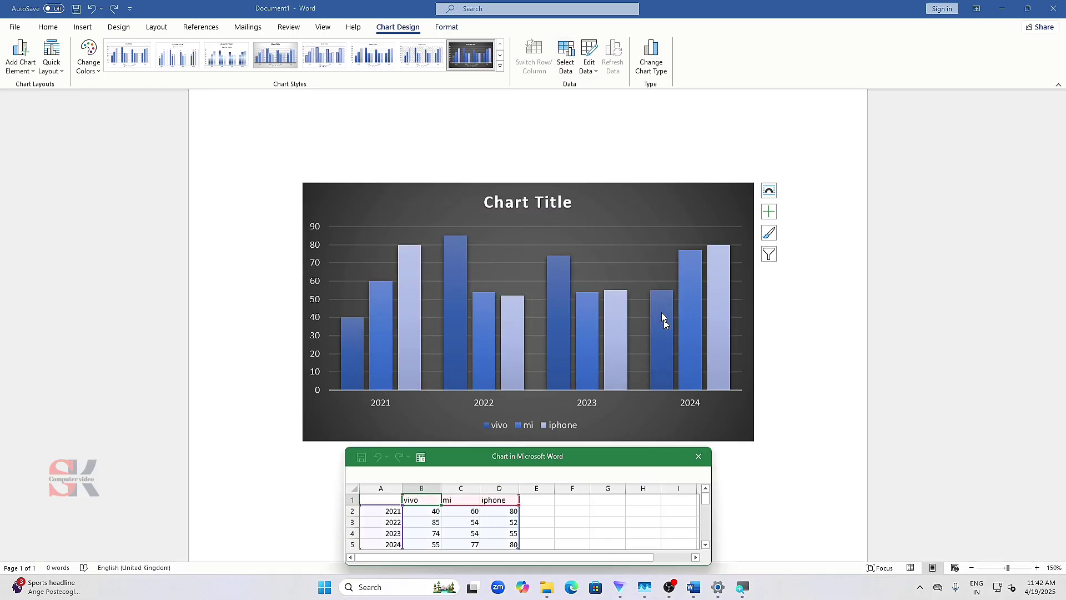
pyautogui.click(699, 456)
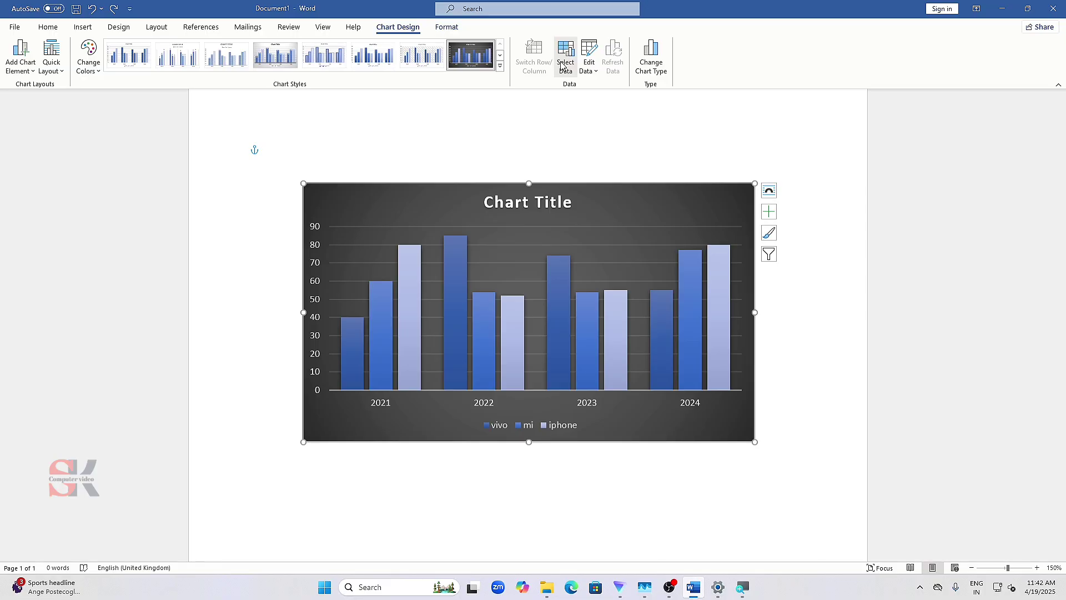
# - View the chart's data in a full Excel window and close it
pyautogui.click(593, 71)
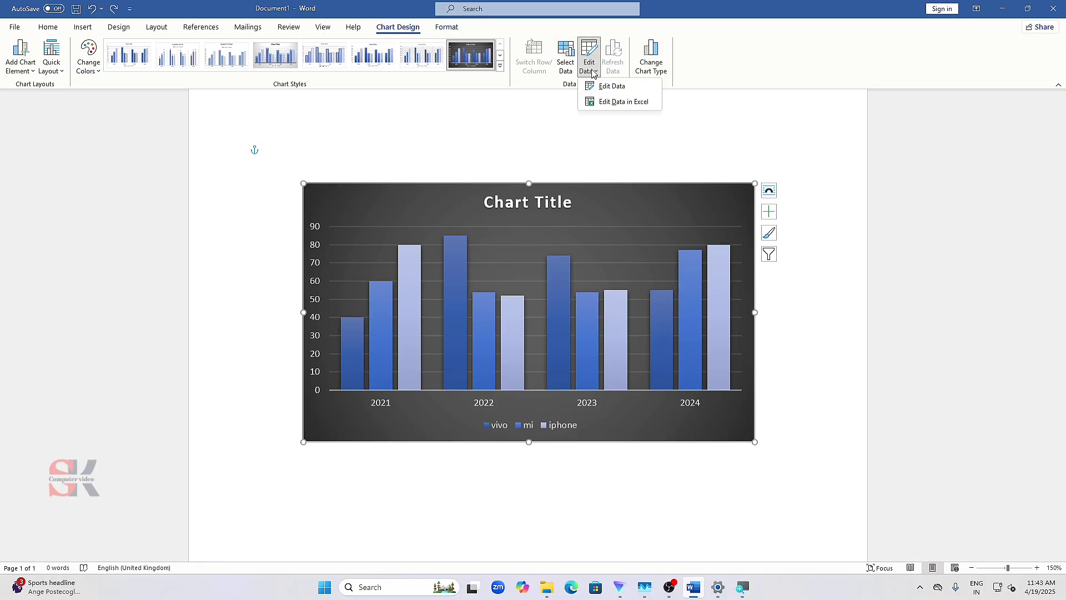
pyautogui.click(606, 102)
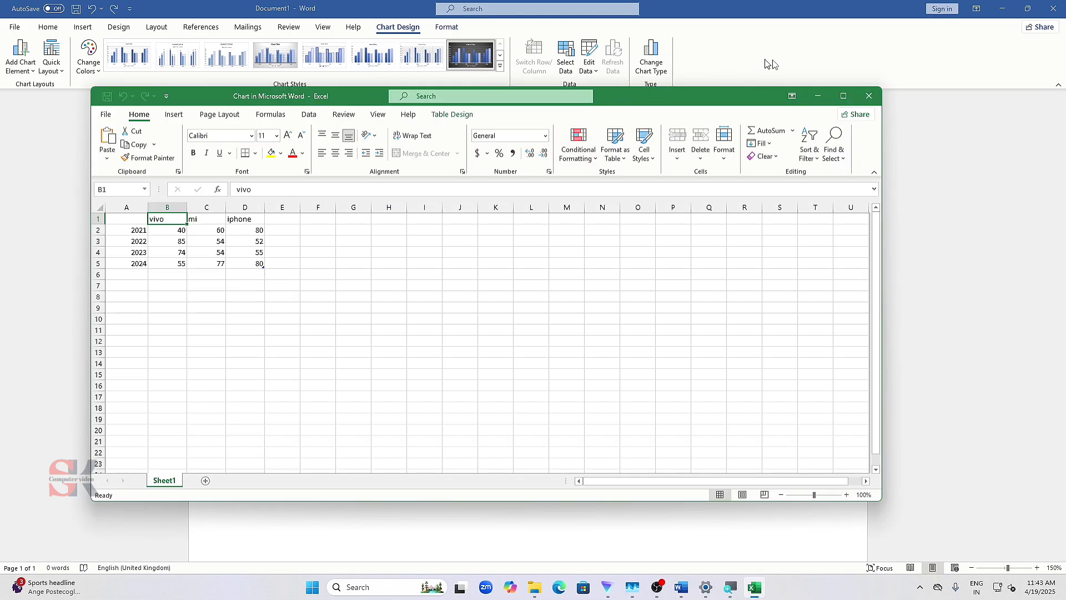
pyautogui.click(869, 96)
# - View the chart's data in the small data sheet, maximise and restore its window, and close it
pyautogui.click(593, 71)
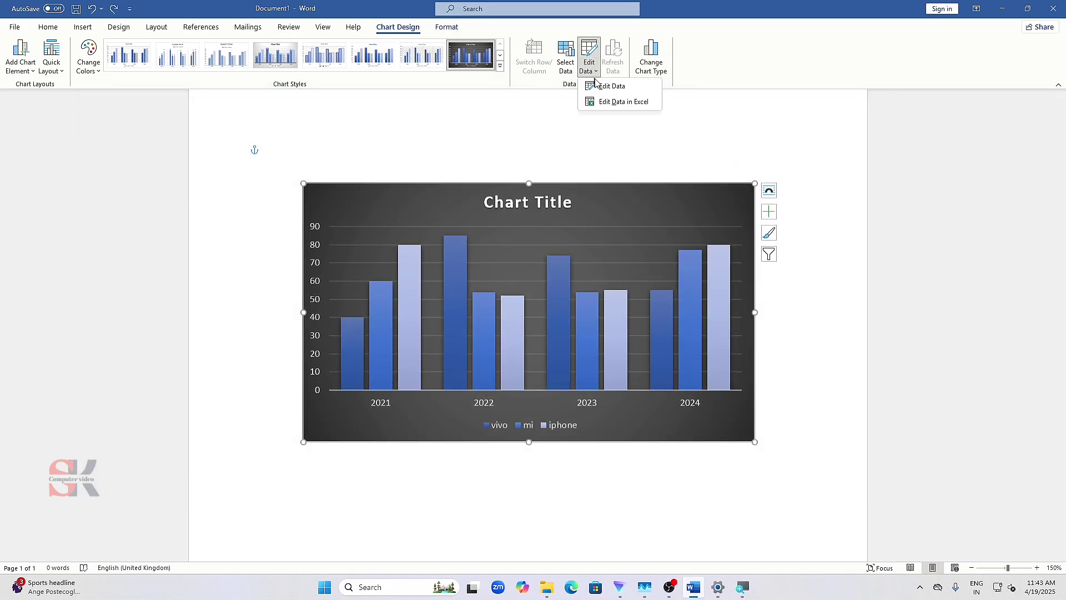
pyautogui.click(598, 86)
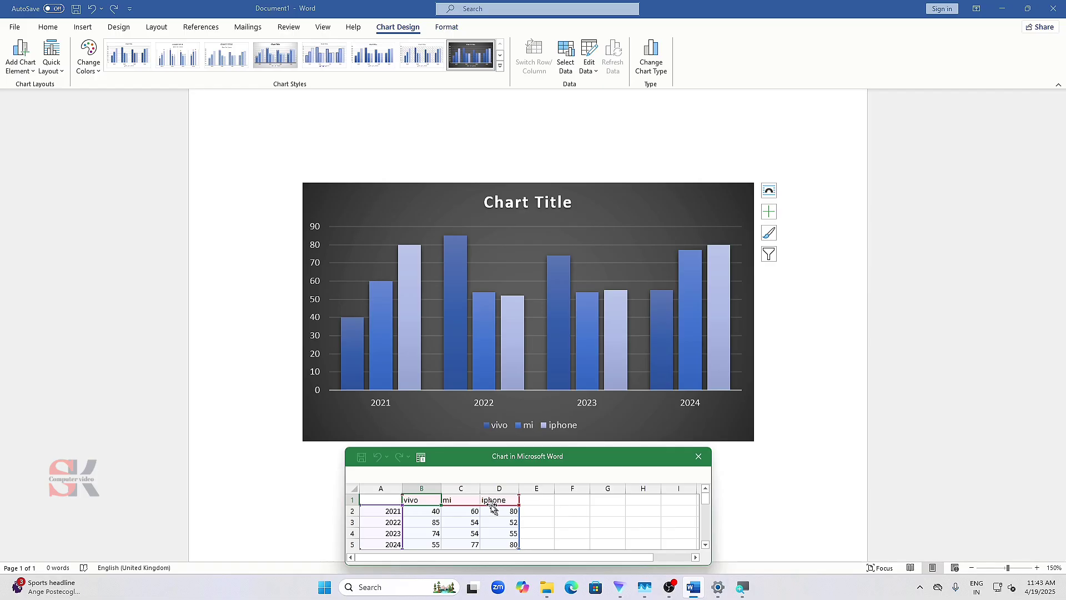
pyautogui.doubleClick(585, 451)
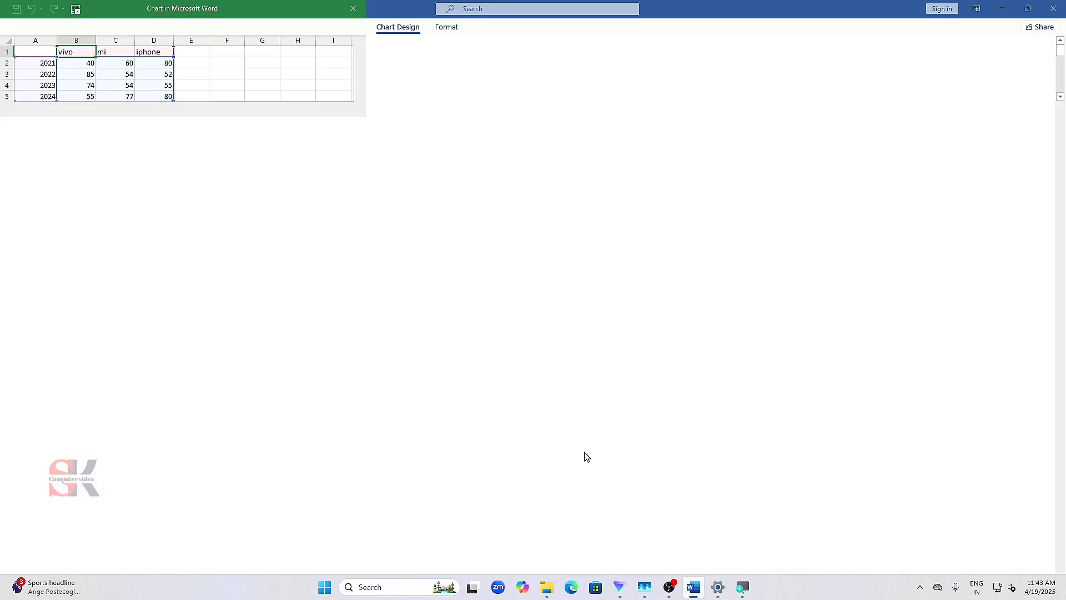
pyautogui.doubleClick(887, 7)
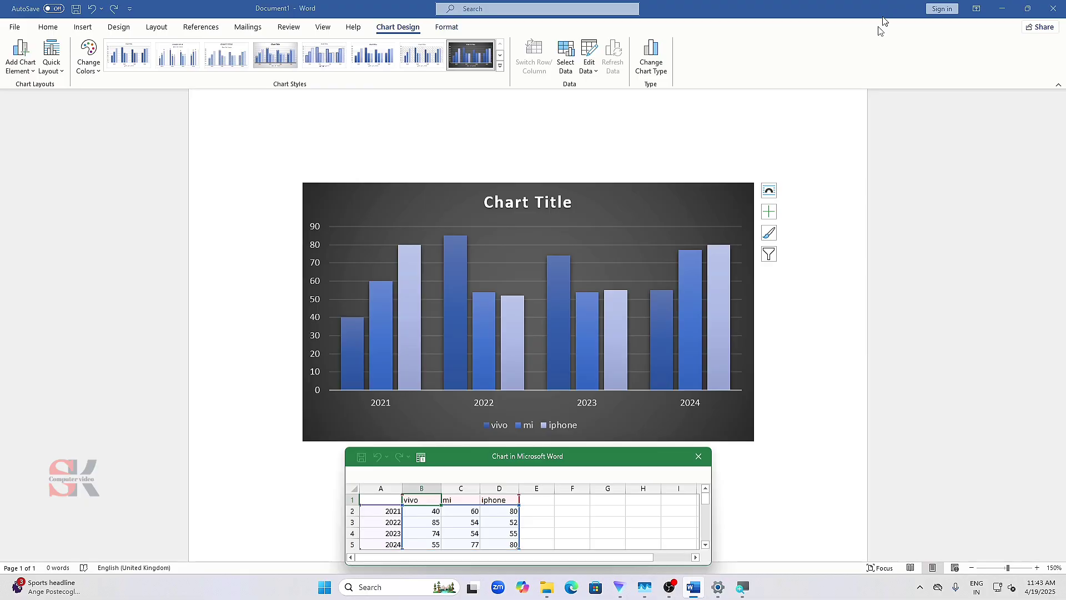
pyautogui.click(699, 456)
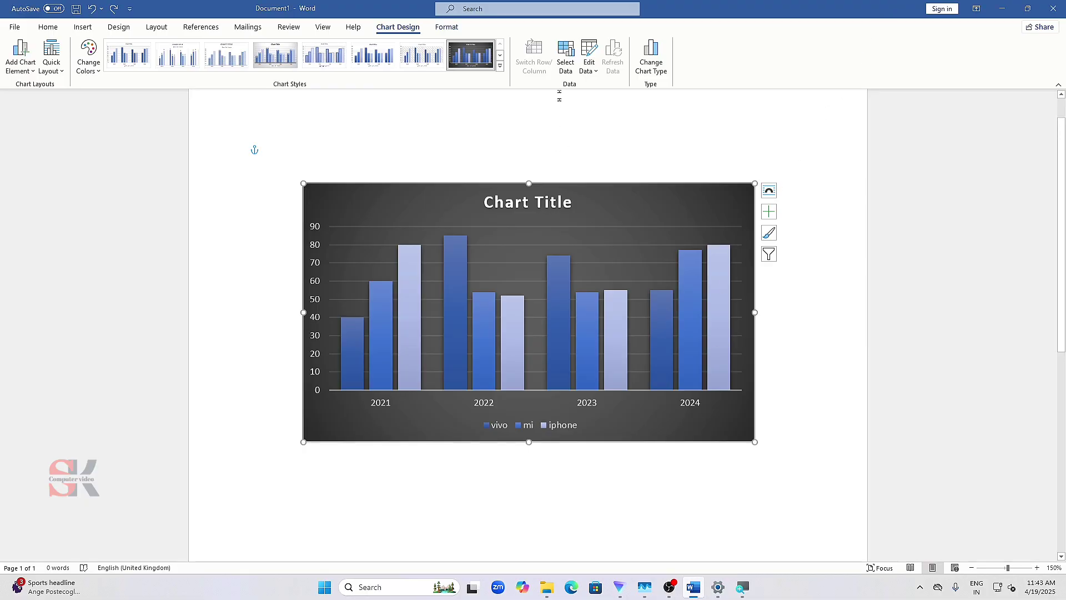
# - Inspect the chart's data in Excel again with the window maximised, restore its size, and close it
pyautogui.click(589, 67)
pyautogui.click(602, 102)
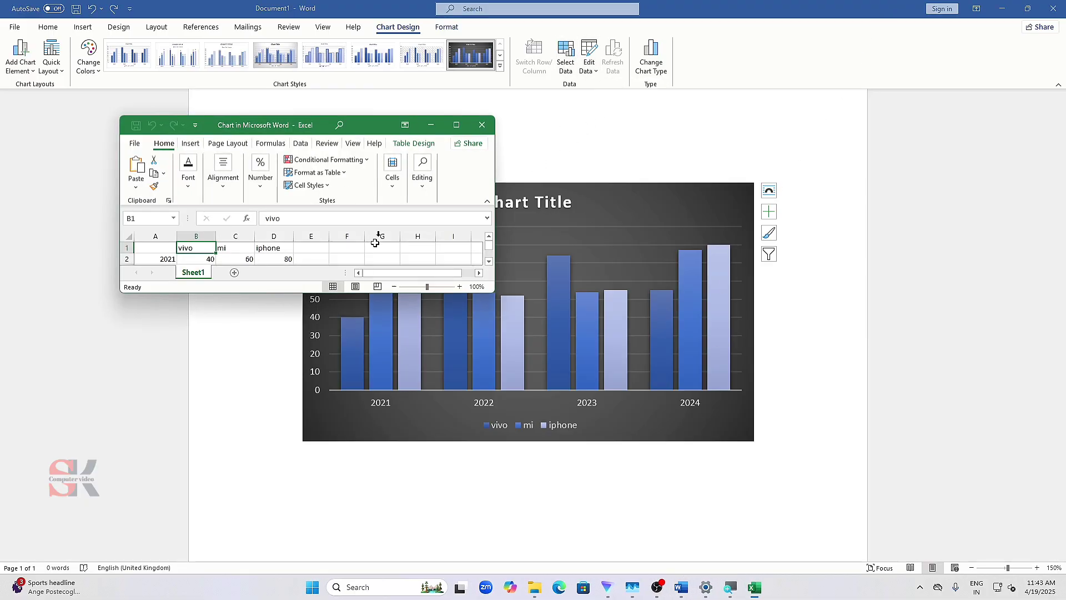
pyautogui.click(467, 125)
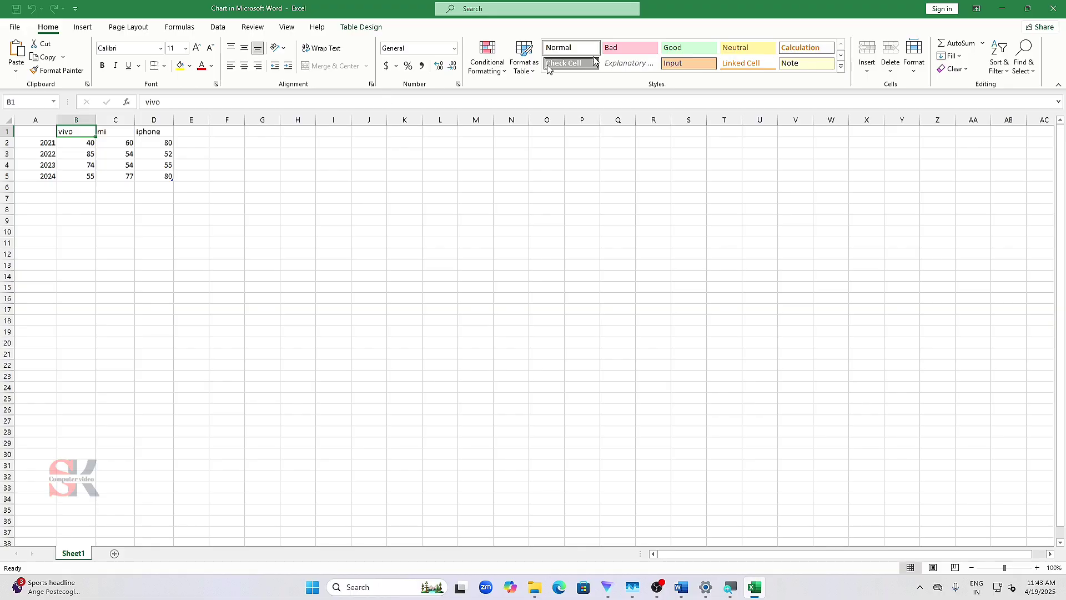
pyautogui.doubleClick(724, 5)
pyautogui.moveTo(726, 6); pyautogui.dragTo(387, 179)
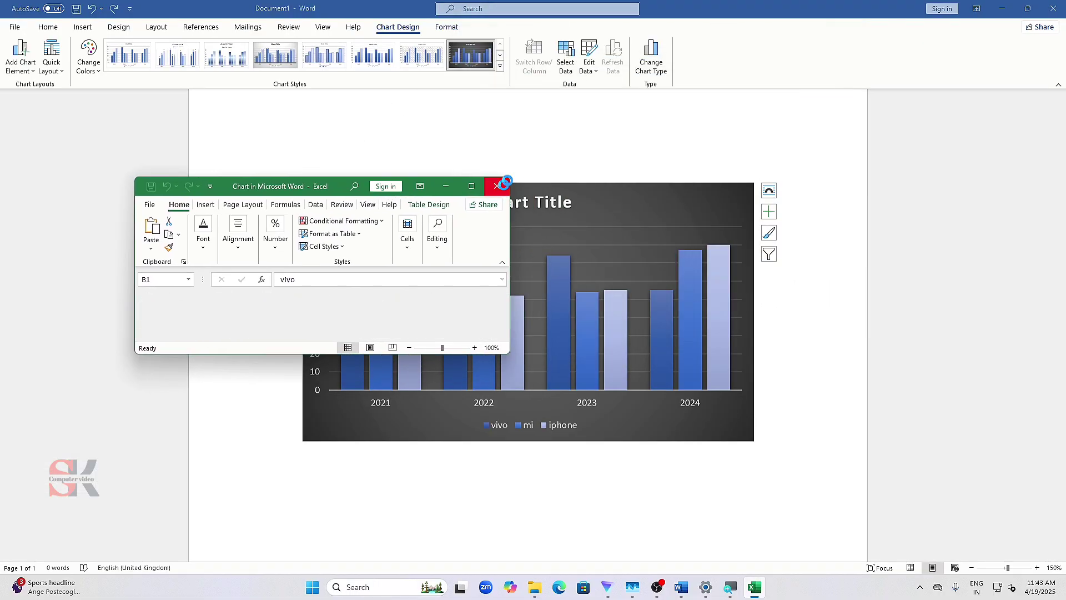
pyautogui.click(495, 183)
# - Open the chart's small data sheet and set the 2021 value for vivo to 80
pyautogui.click(591, 75)
pyautogui.click(602, 88)
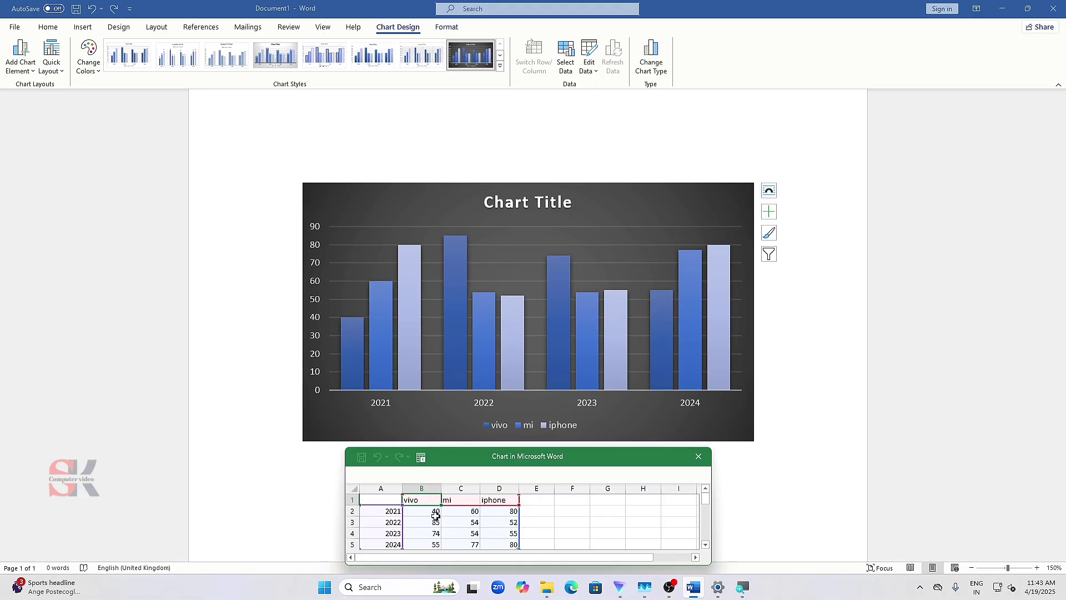
pyautogui.click(436, 514)
pyautogui.write('80')
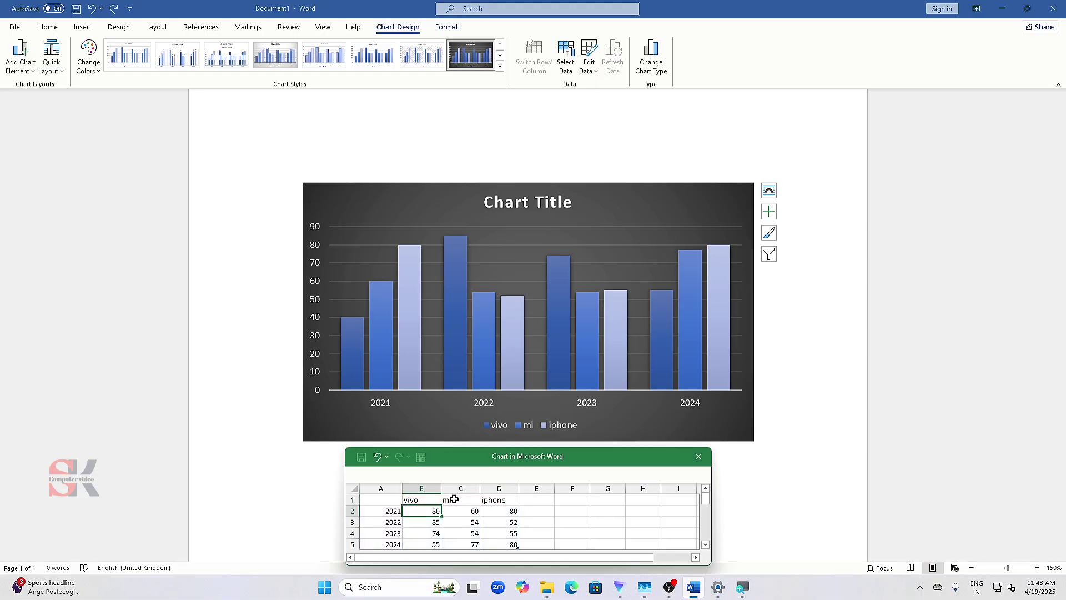
pyautogui.press('Return')
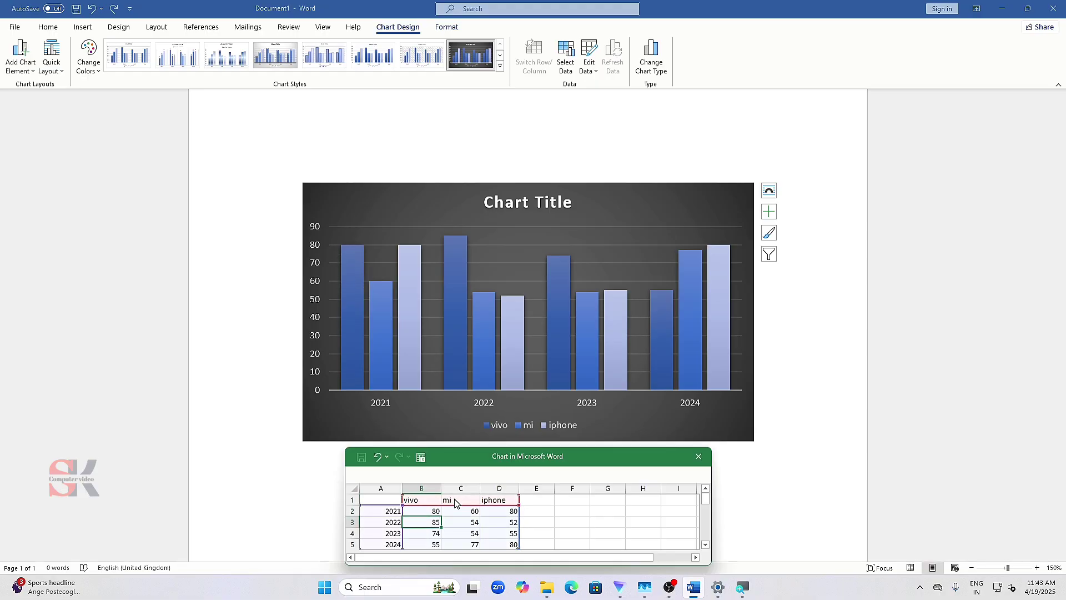
pyautogui.click(472, 524)
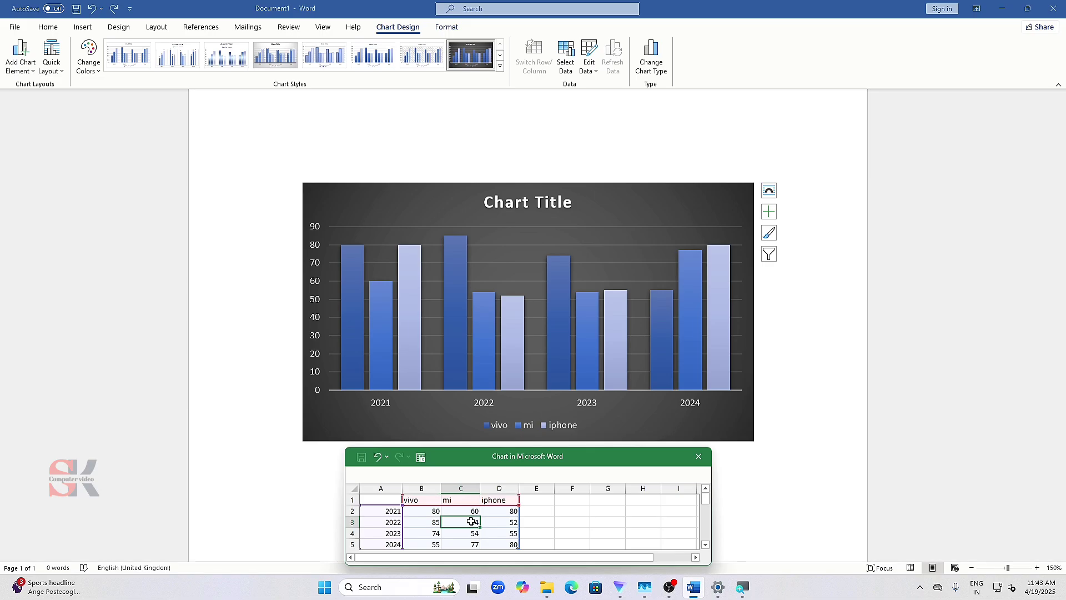
# - Set the 2022 value for mi to 95 and close the chart's data sheet
pyautogui.write('9')
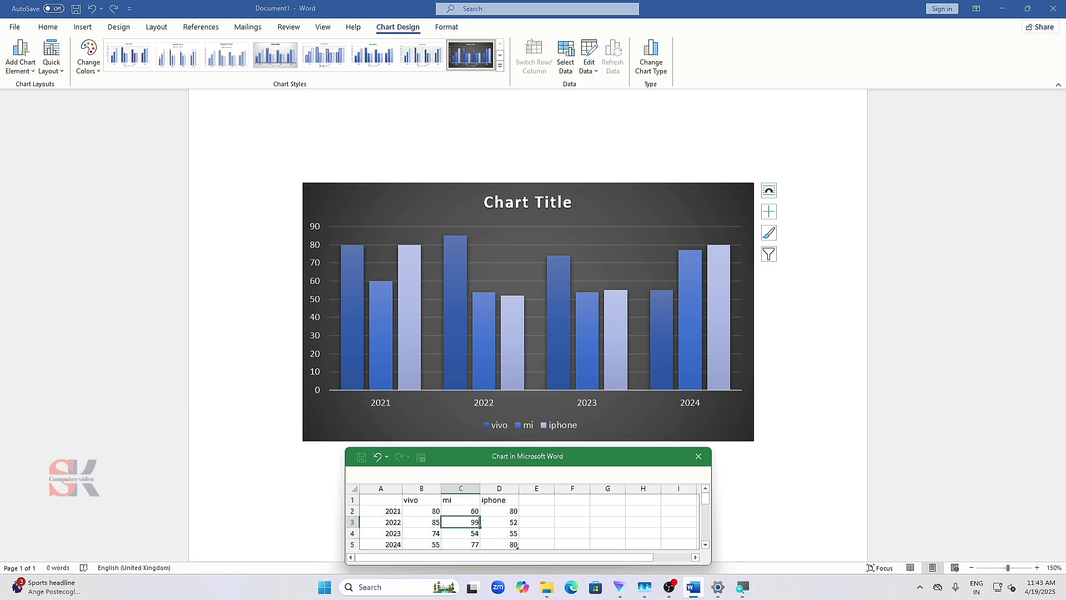
pyautogui.write('5')
pyautogui.press('Return')
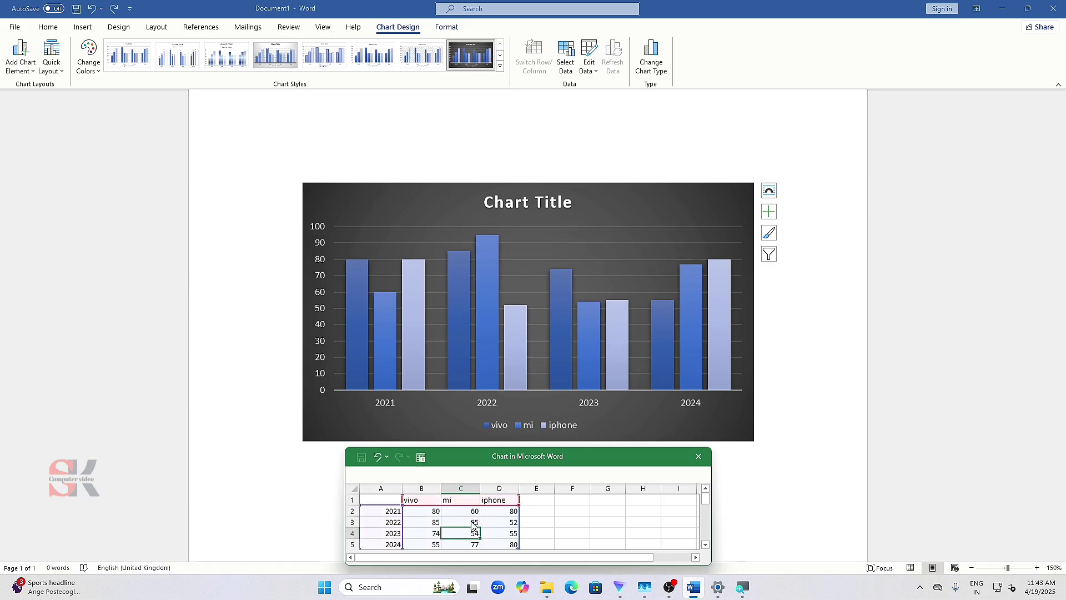
pyautogui.click(698, 456)
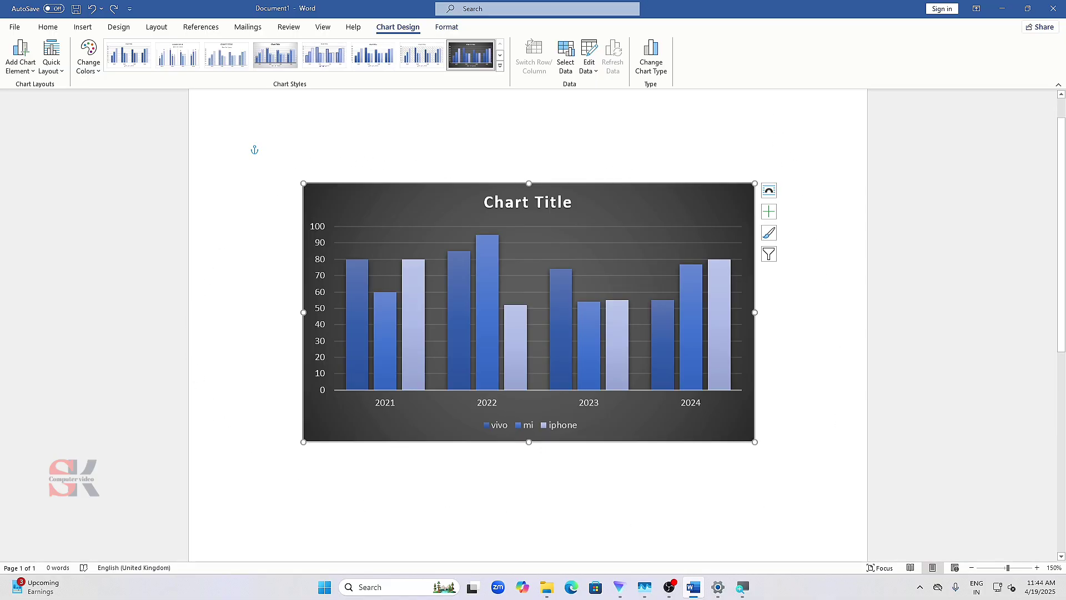
# - Preview the line, pie, bar and area chart types and change the chart to a 3-D Stacked Bar
pyautogui.click(655, 69)
pyautogui.moveTo(508, 131); pyautogui.dragTo(460, 142)
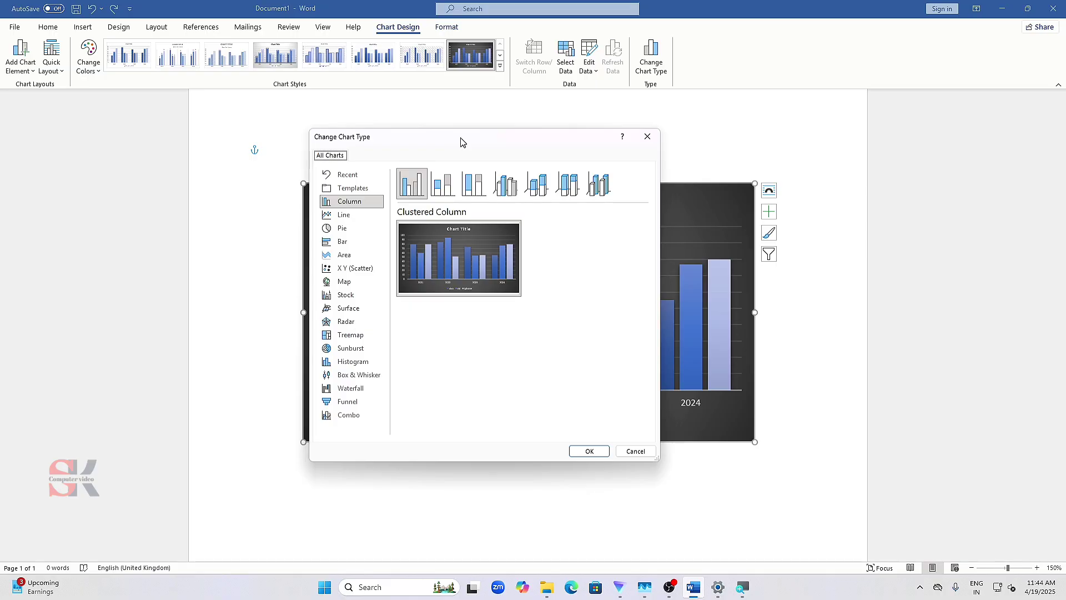
pyautogui.click(344, 215)
pyautogui.click(342, 228)
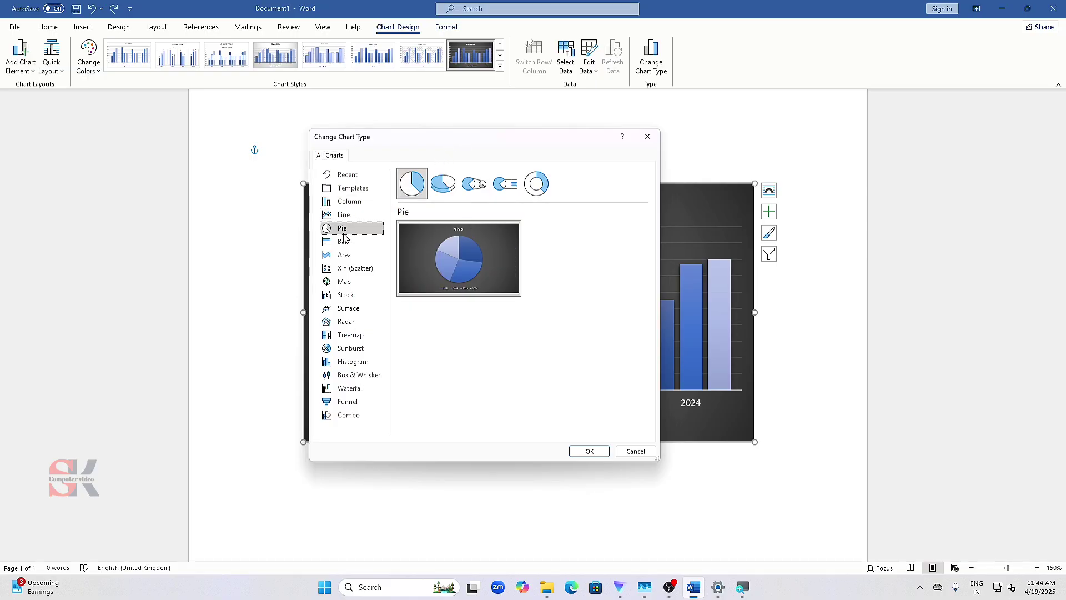
pyautogui.click(344, 243)
pyautogui.click(345, 255)
pyautogui.click(344, 242)
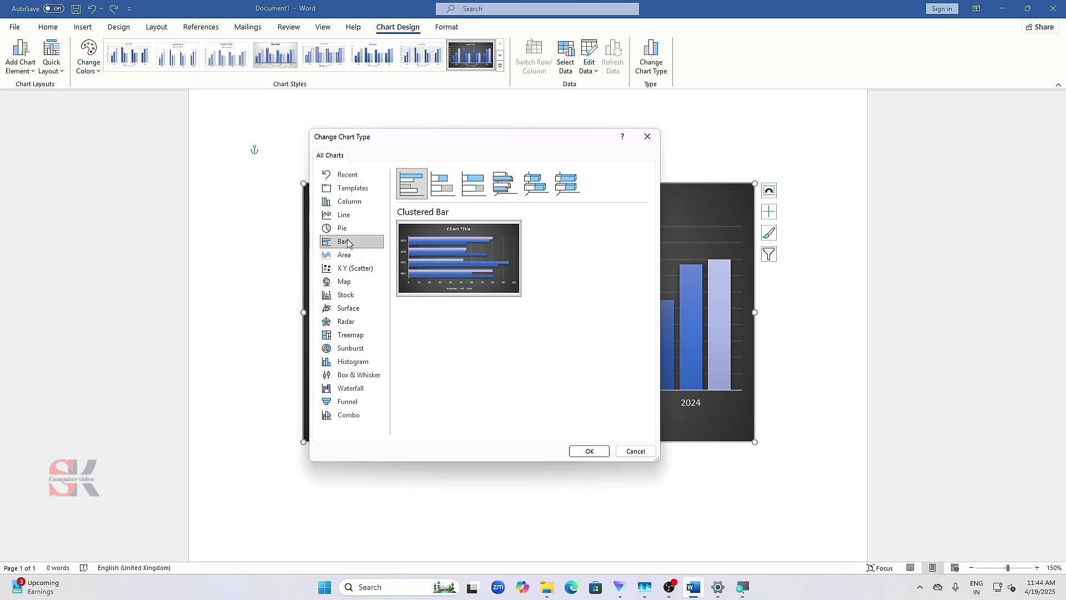
pyautogui.click(504, 184)
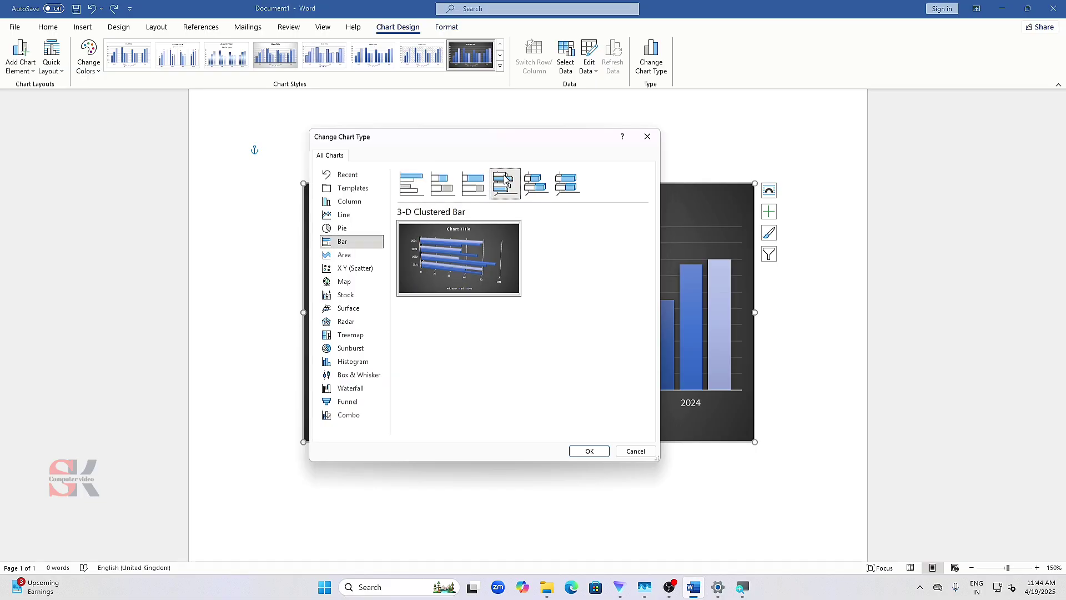
pyautogui.click(529, 188)
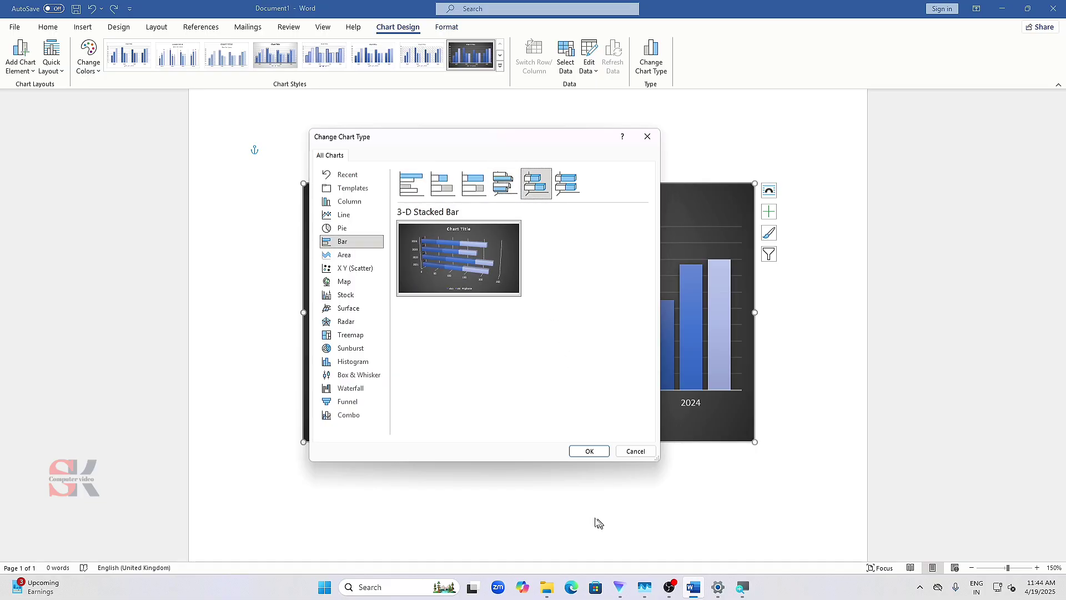
pyautogui.click(590, 453)
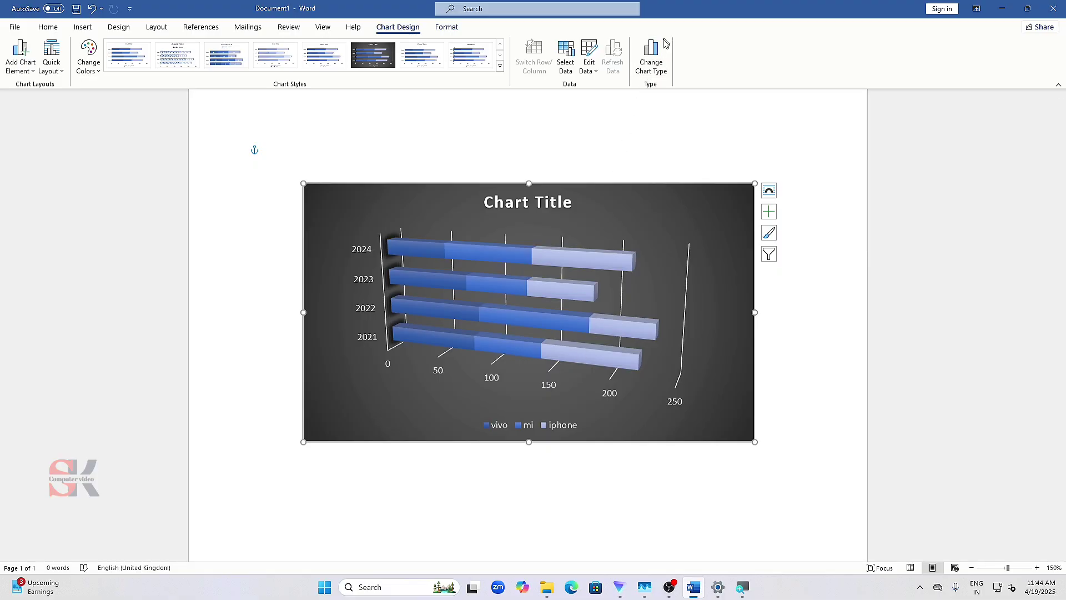
# - Change the chart type to 3-D Clustered Column
pyautogui.click(655, 65)
pyautogui.click(398, 191)
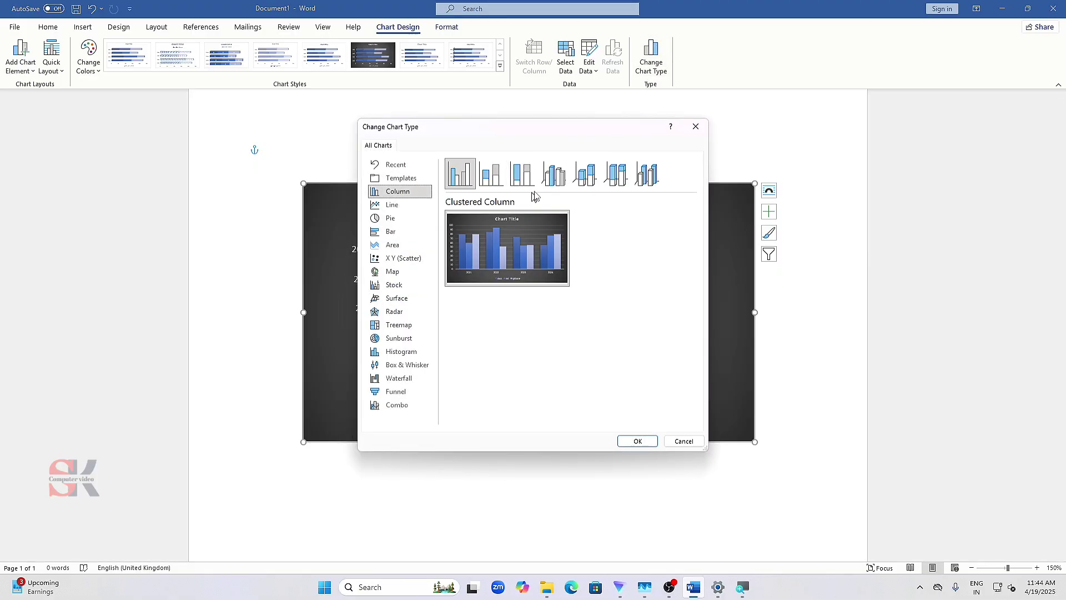
pyautogui.click(548, 179)
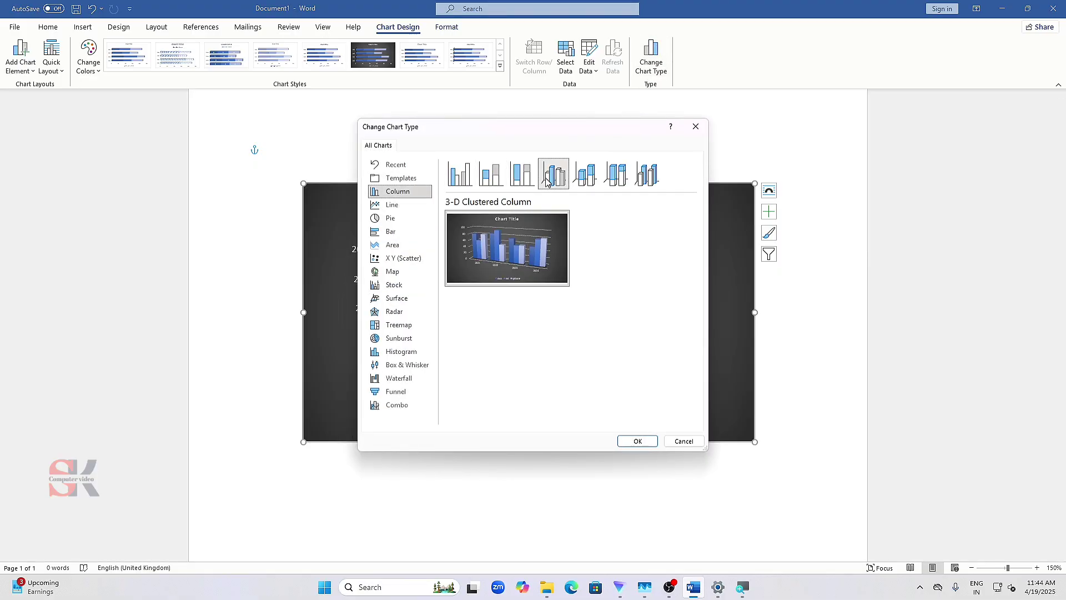
pyautogui.click(635, 442)
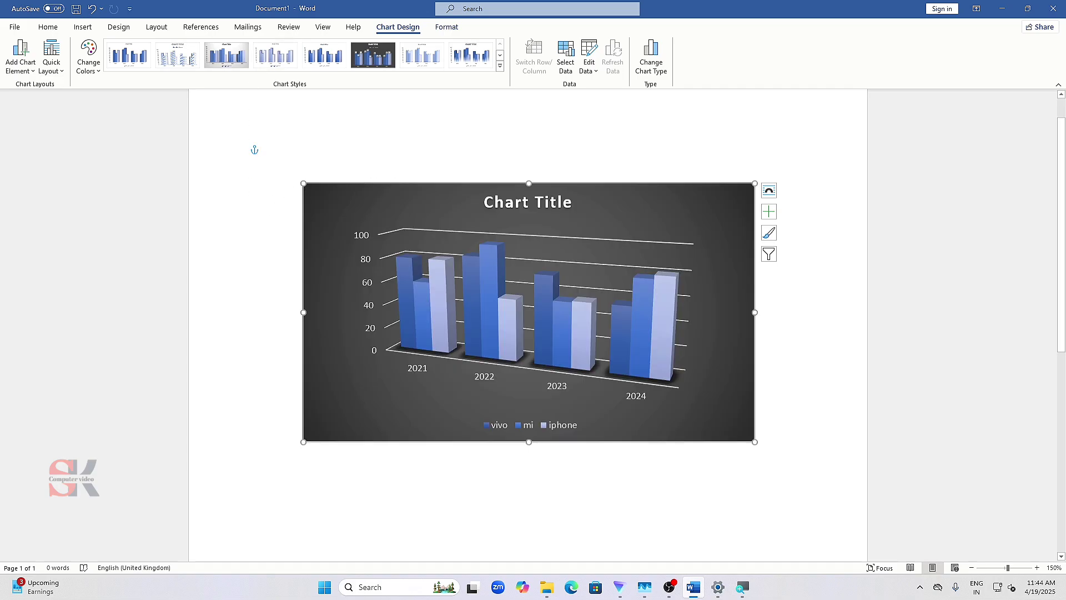
# - Display the formatting options for the selected chart
pyautogui.click(459, 27)
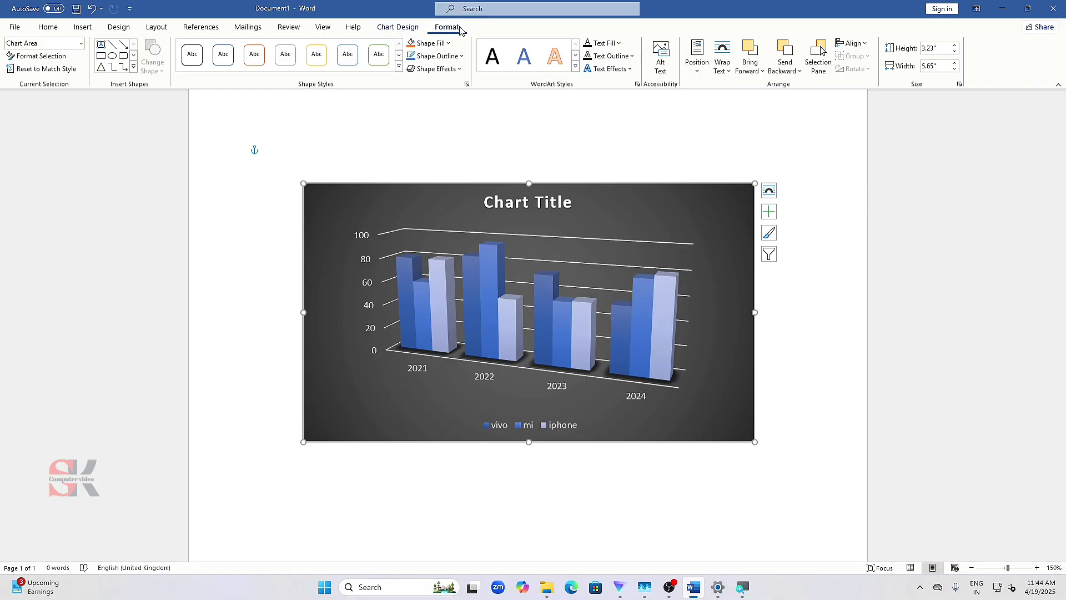